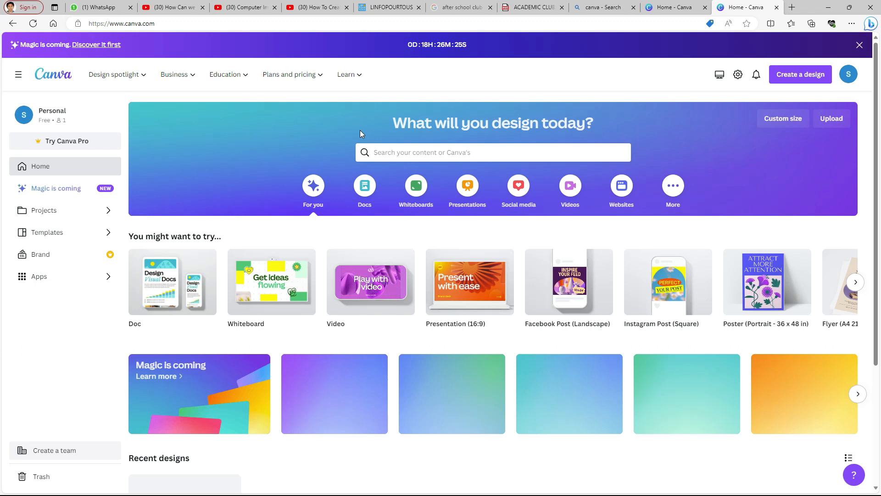
# Start a new Video design from the home page
pyautogui.moveTo(172, 24); pyautogui.dragTo(93, 20)
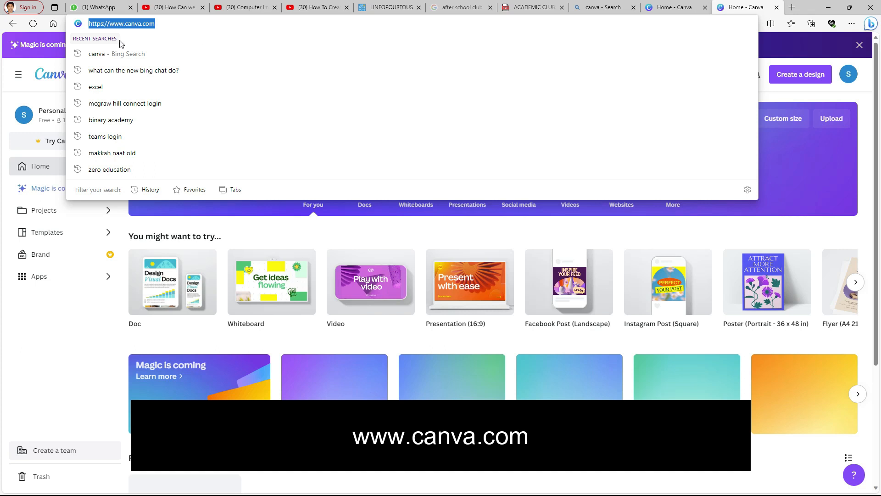
pyautogui.click(5, 100)
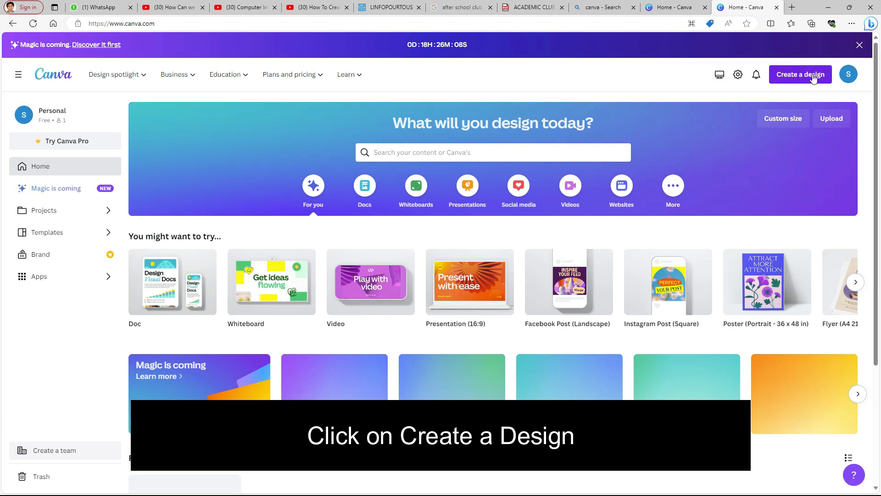
pyautogui.click(812, 77)
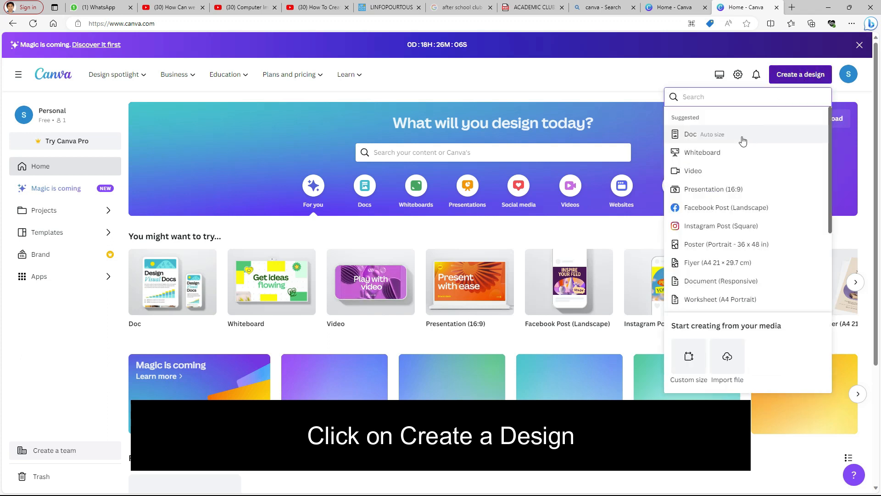
pyautogui.click(697, 171)
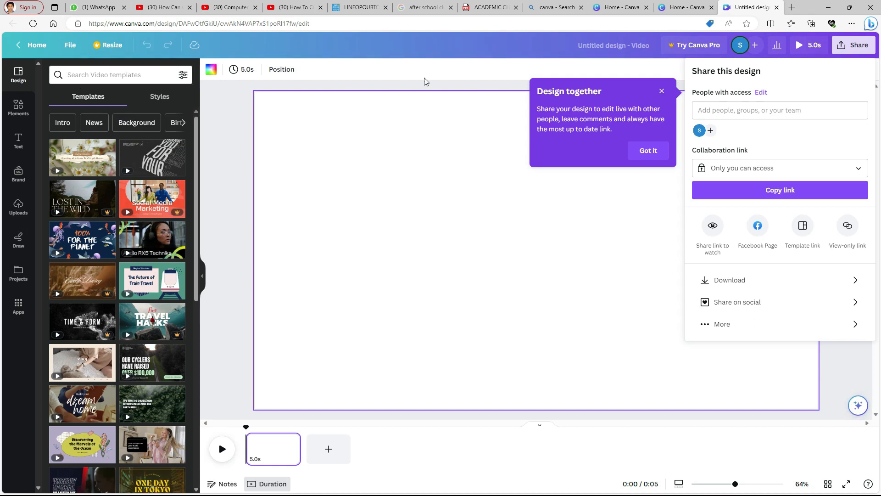
pyautogui.click(661, 91)
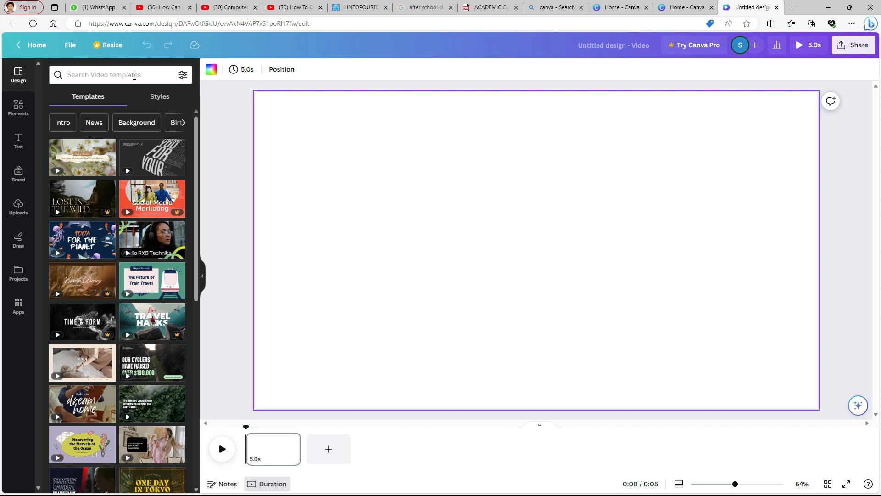
# Search the video templates for intro and apply the neon pink and blue Welcome intro template
pyautogui.click(134, 76)
pyautogui.write('intro')
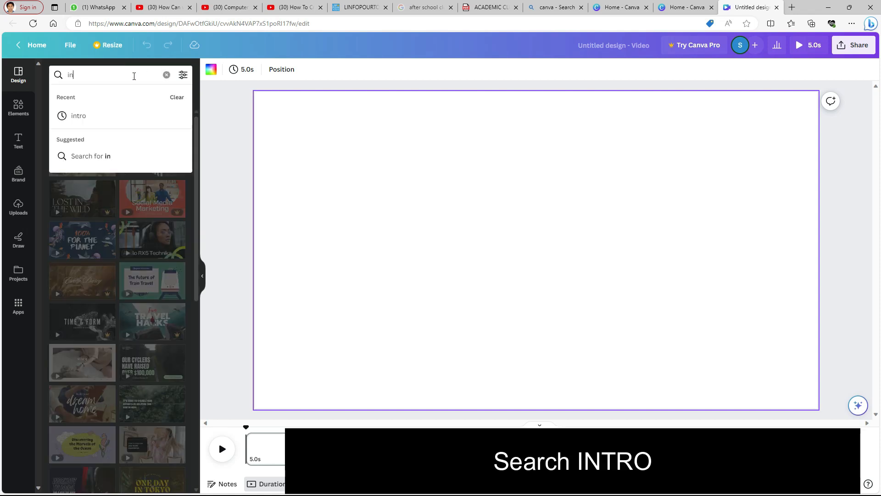
pyautogui.press('Return')
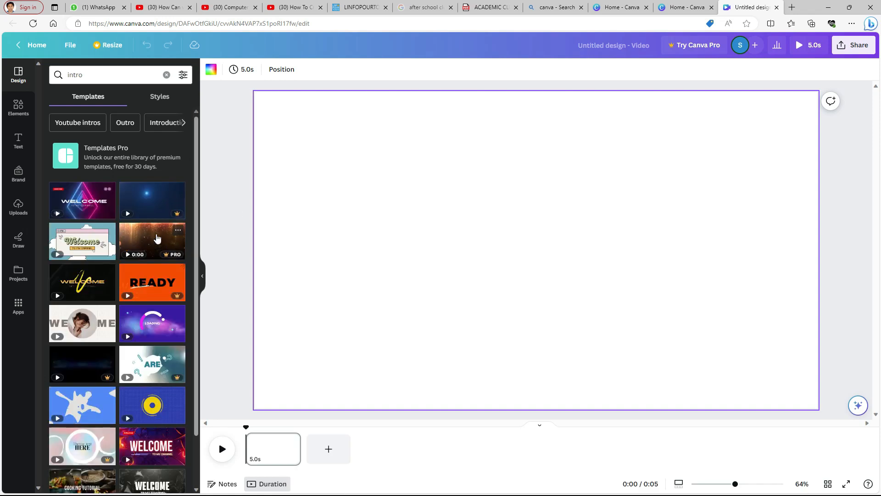
pyautogui.scroll(-4, 157, 237)
pyautogui.scroll(-3, 157, 238)
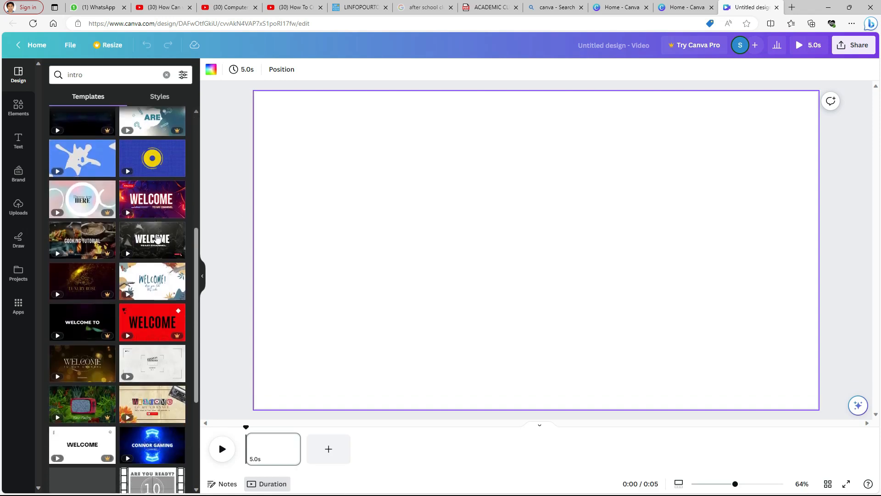
pyautogui.scroll(5, 157, 238)
pyautogui.scroll(3, 157, 238)
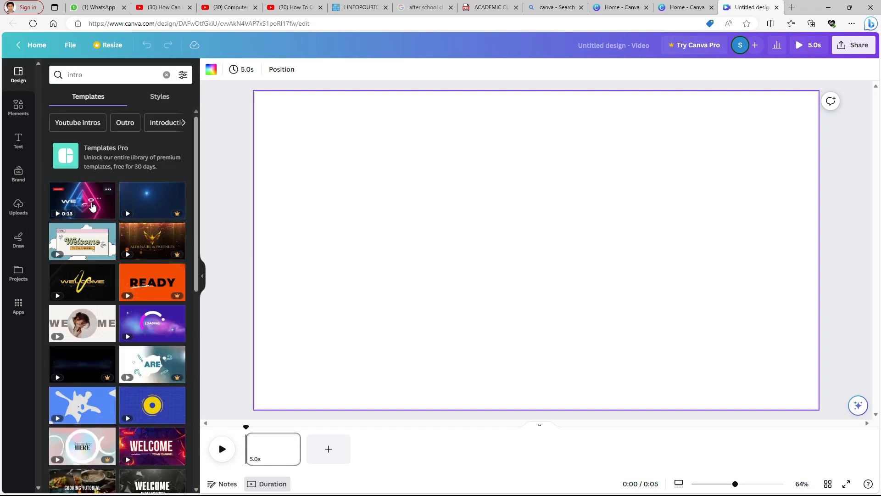
pyautogui.click(93, 206)
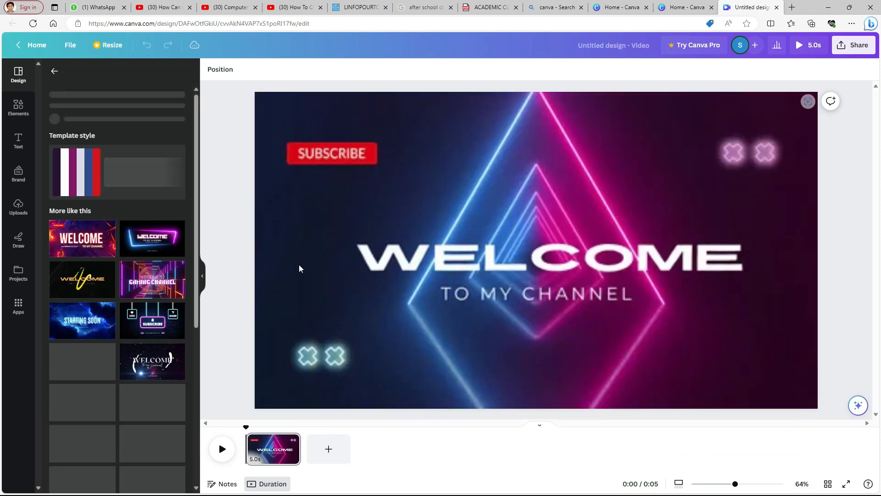
# Add a new blank page after the intro page
pyautogui.click(230, 443)
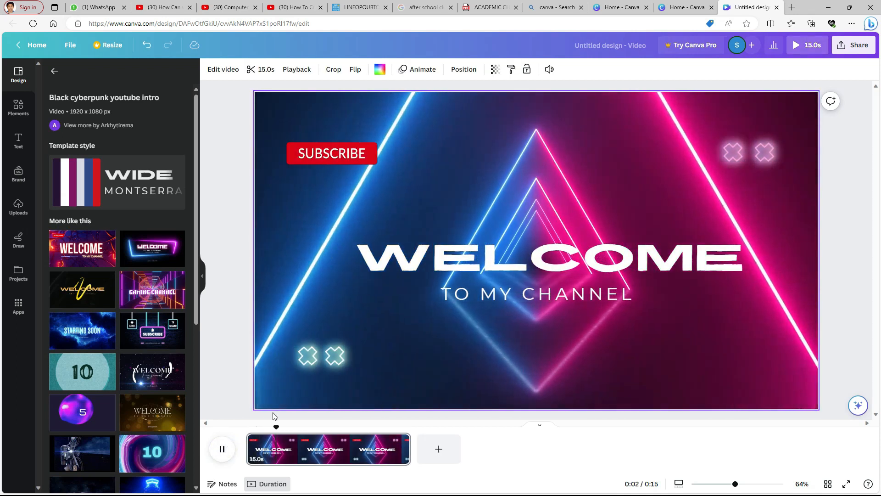
pyautogui.click(222, 449)
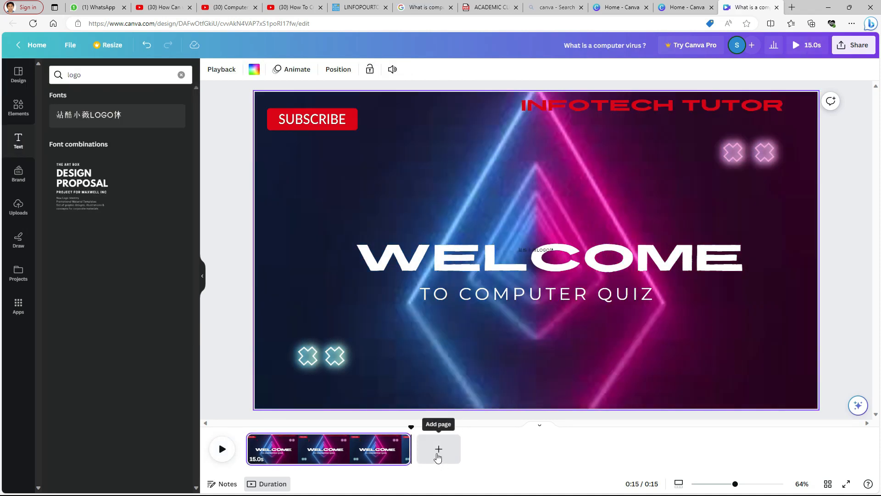
pyautogui.click(439, 449)
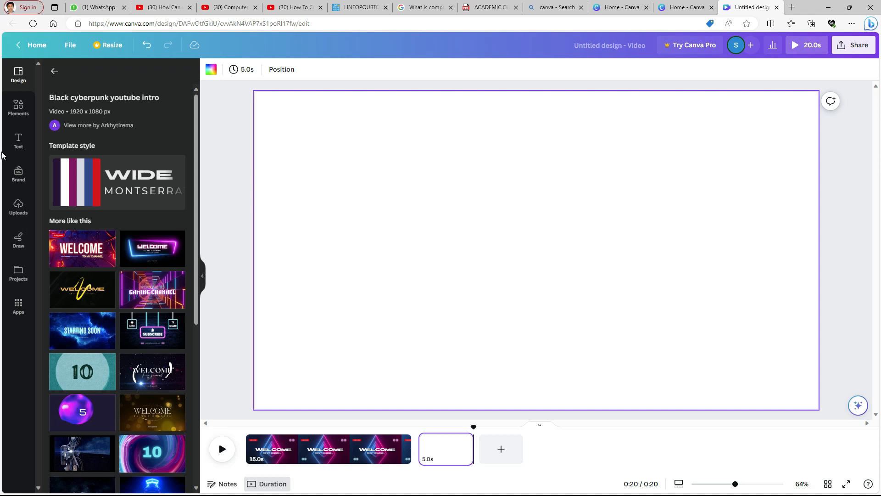
# Add a subheading to the new page and paste the question 'What is a computer virus in short answer?' into it
pyautogui.click(21, 150)
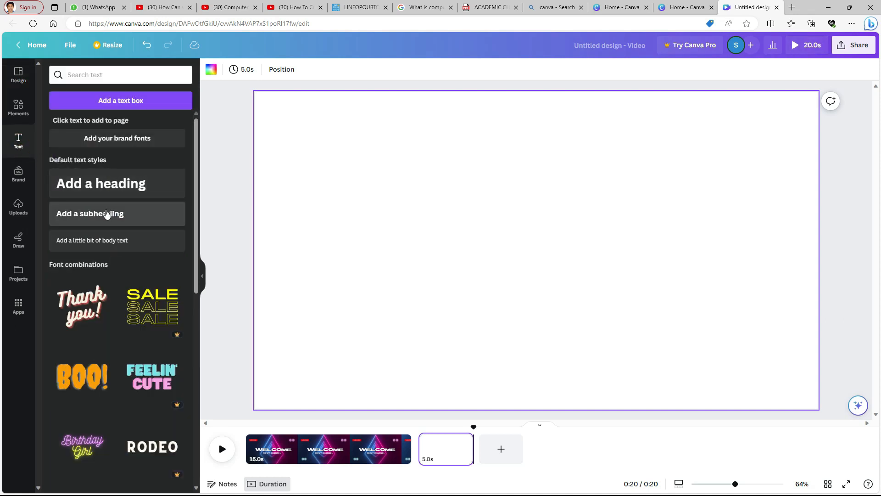
pyautogui.moveTo(98, 218); pyautogui.dragTo(413, 123)
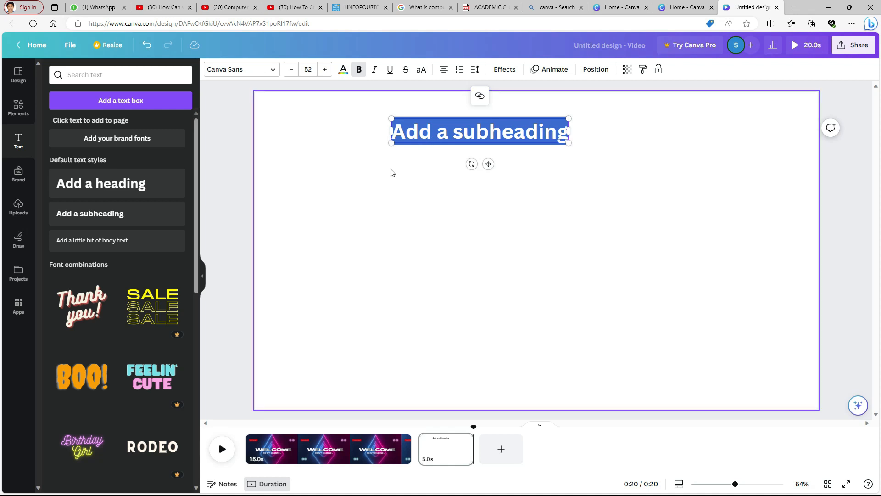
pyautogui.write('What is a computer virus in short answer?')
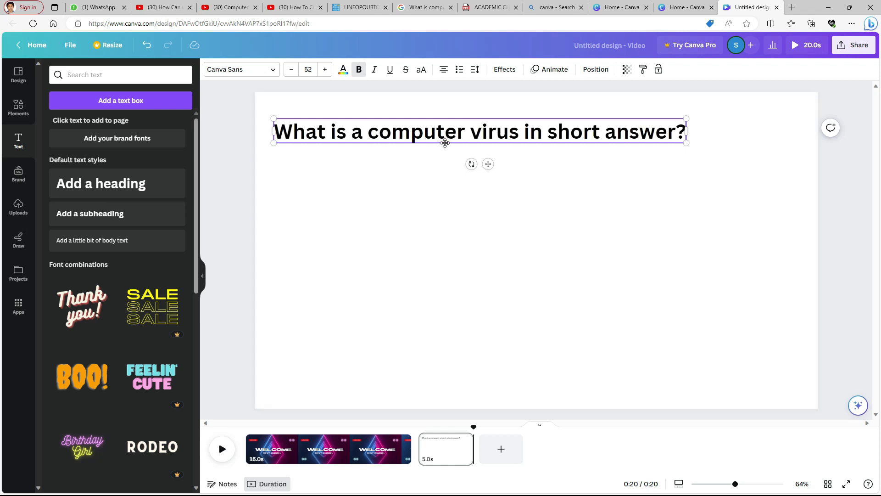
# Shorten the question to 'What is a computer virus ?', center-align it and reposition it on the page
pyautogui.moveTo(525, 133); pyautogui.dragTo(715, 142)
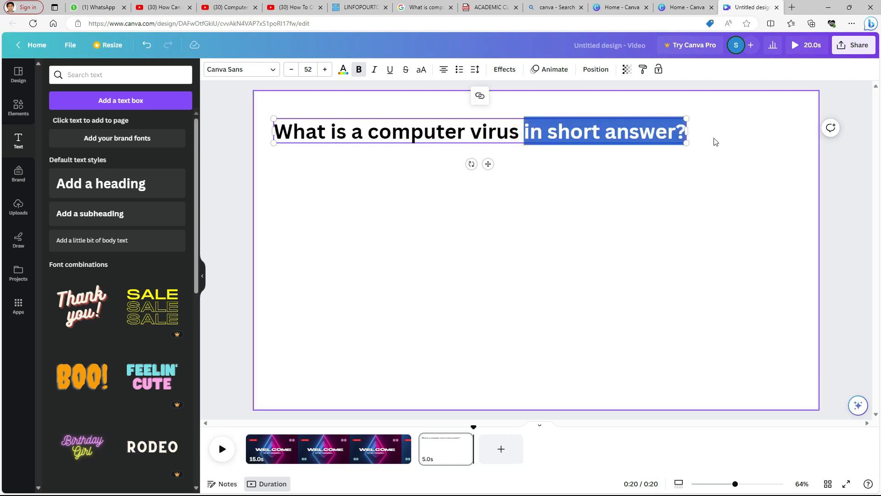
pyautogui.press('BackSpace')
pyautogui.write('?')
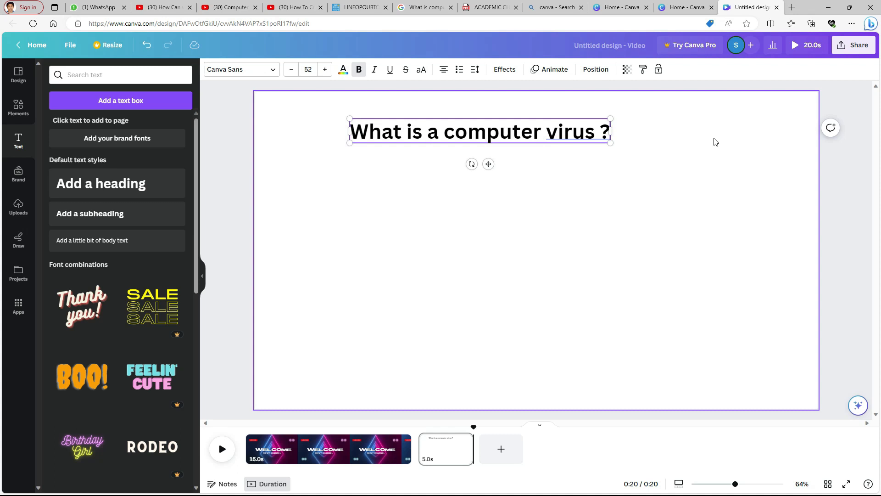
pyautogui.press('Escape')
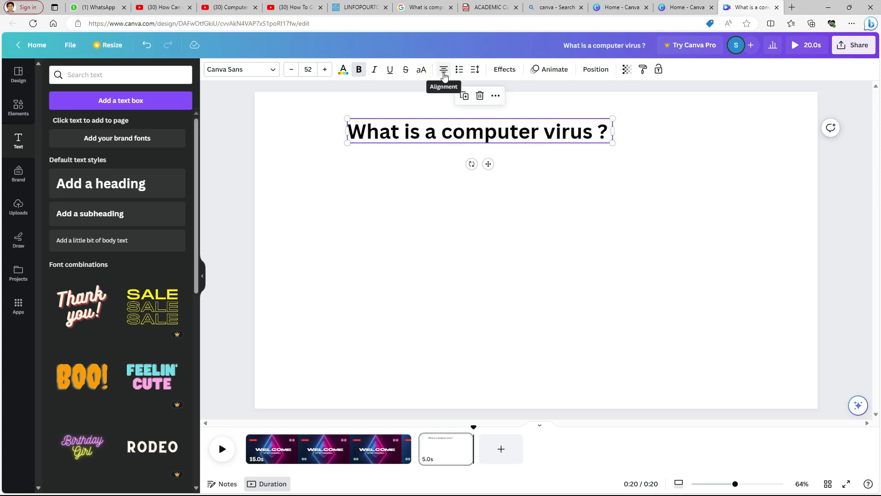
pyautogui.click(444, 71)
pyautogui.moveTo(522, 128); pyautogui.dragTo(559, 130)
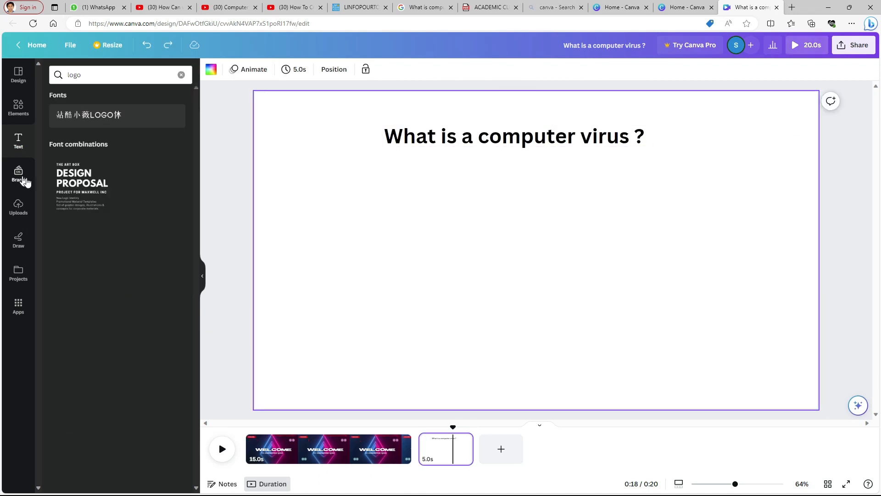
# Add a second subheading below the question and reduce its font size to 43
pyautogui.click(17, 141)
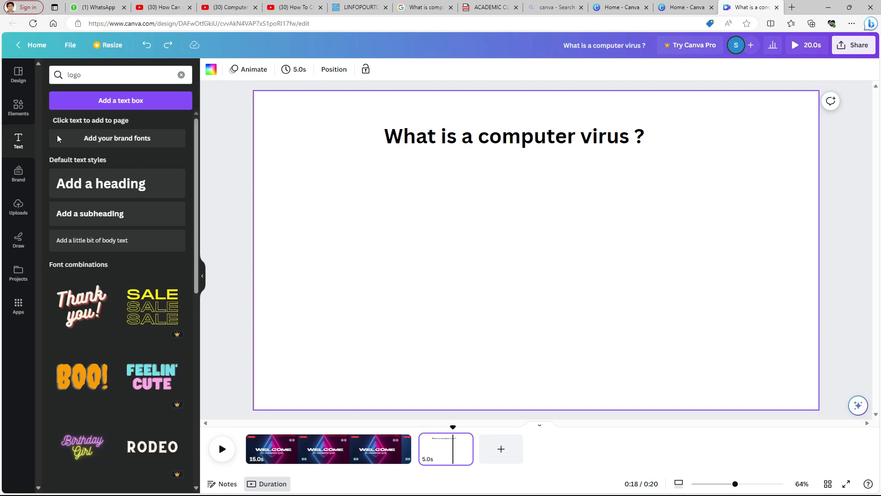
pyautogui.moveTo(108, 216); pyautogui.dragTo(386, 173)
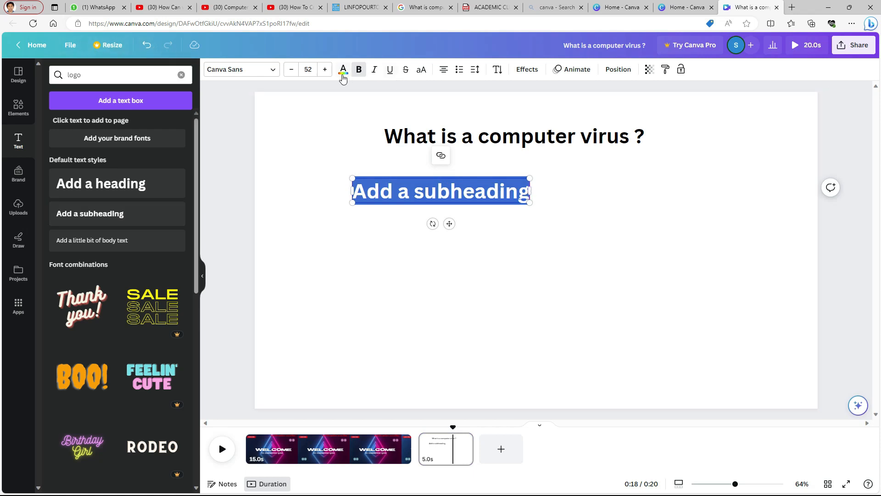
pyautogui.click(291, 69)
pyautogui.click(291, 69)
pyautogui.click(291, 69)
pyautogui.click(291, 70)
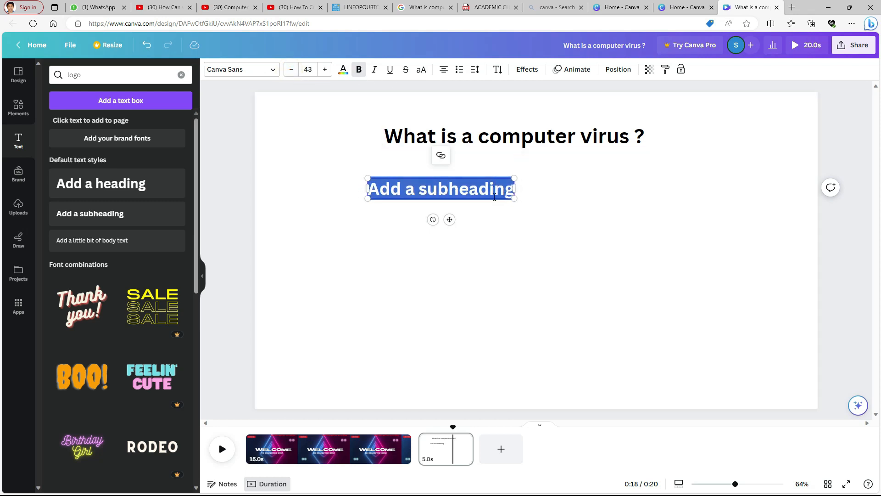
pyautogui.moveTo(513, 190); pyautogui.dragTo(366, 187)
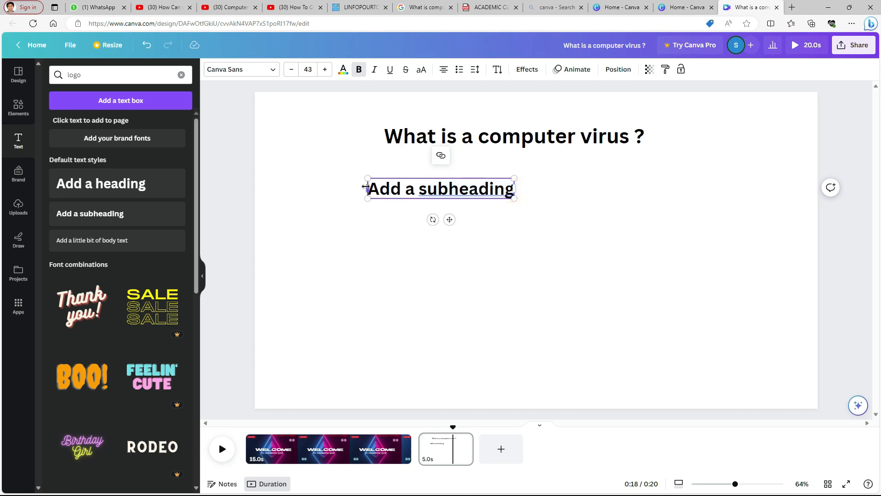
# Duplicate the answer subheading twice, stacking the copies one below another
pyautogui.moveTo(512, 191); pyautogui.dragTo(411, 197)
pyautogui.moveTo(410, 199); pyautogui.dragTo(409, 236)
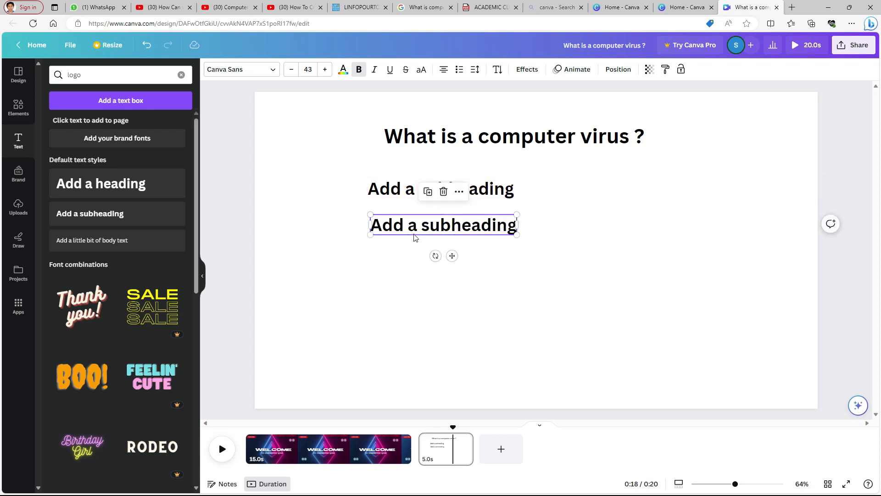
pyautogui.moveTo(429, 237); pyautogui.dragTo(434, 274)
# Replace the three answer texts with 'malicious software', 'ComputerGame' and 'Computer Parts'
pyautogui.doubleClick(400, 191)
pyautogui.click(501, 195)
pyautogui.click(554, 201)
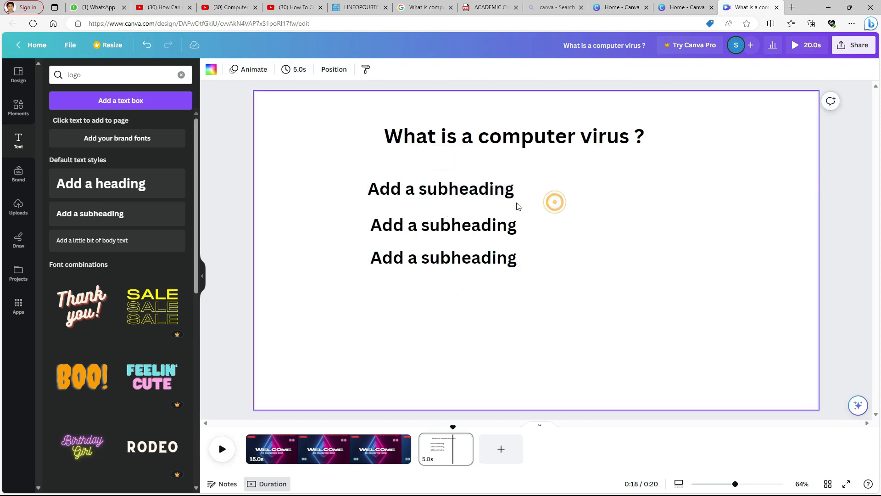
pyautogui.click(473, 202)
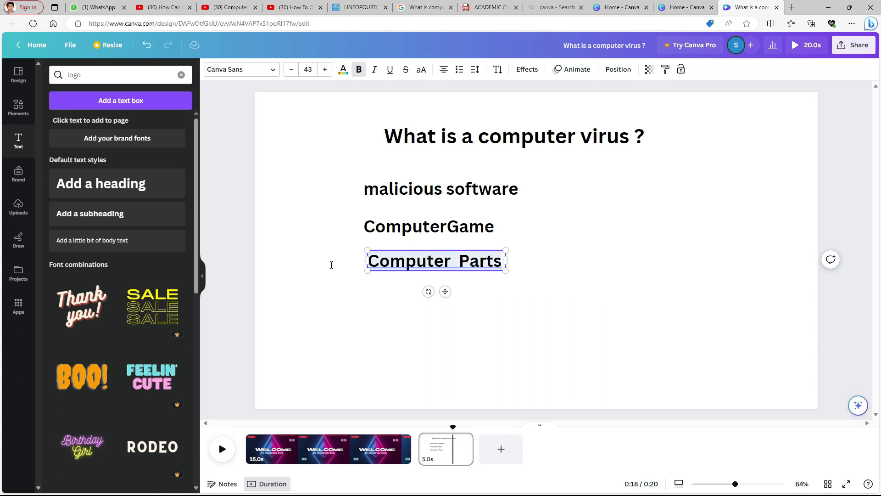
# Nudge the third answer into line with the others and prefix the first answer with 'A.'
pyautogui.moveTo(459, 273); pyautogui.dragTo(456, 273)
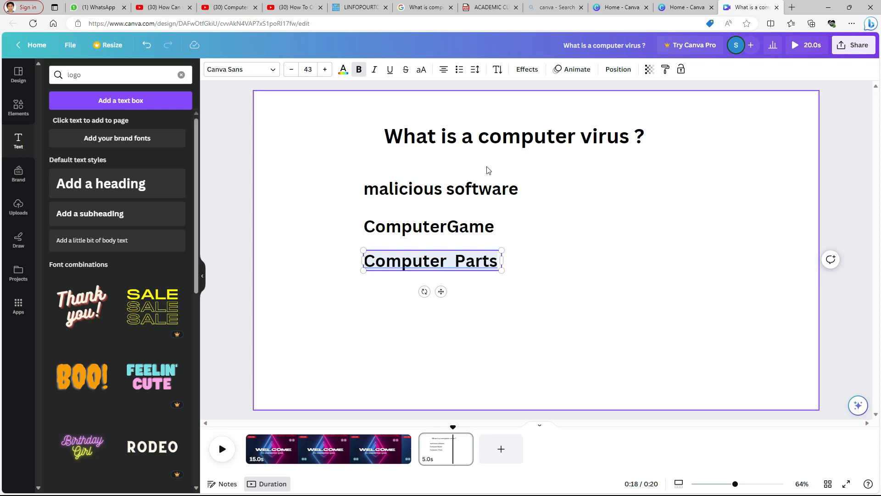
pyautogui.moveTo(445, 269); pyautogui.dragTo(446, 272)
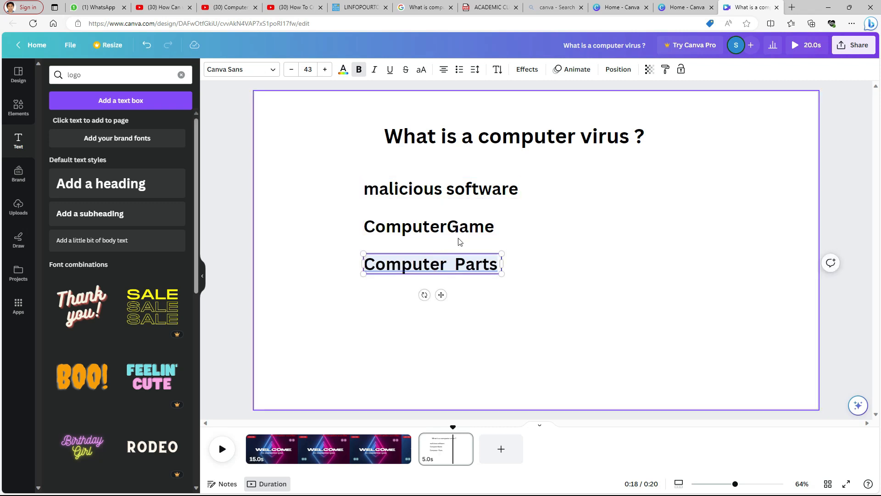
pyautogui.click(363, 190)
pyautogui.click(365, 190)
pyautogui.click(376, 190)
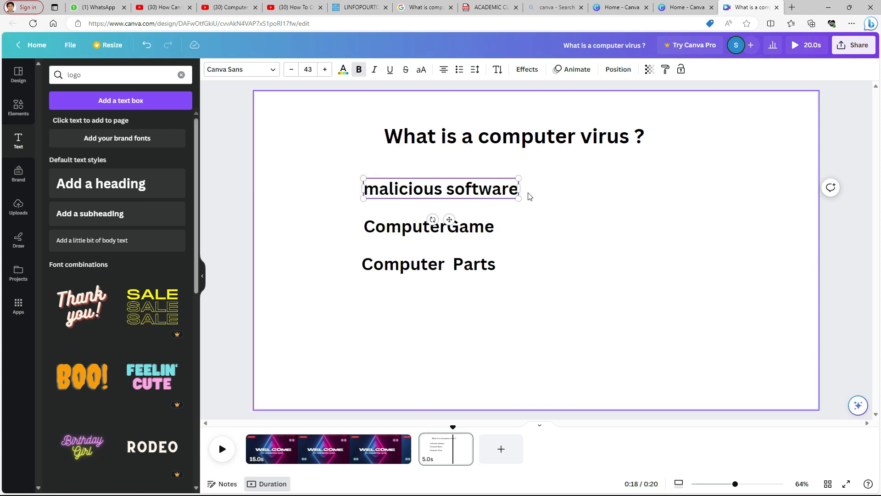
pyautogui.click(369, 187)
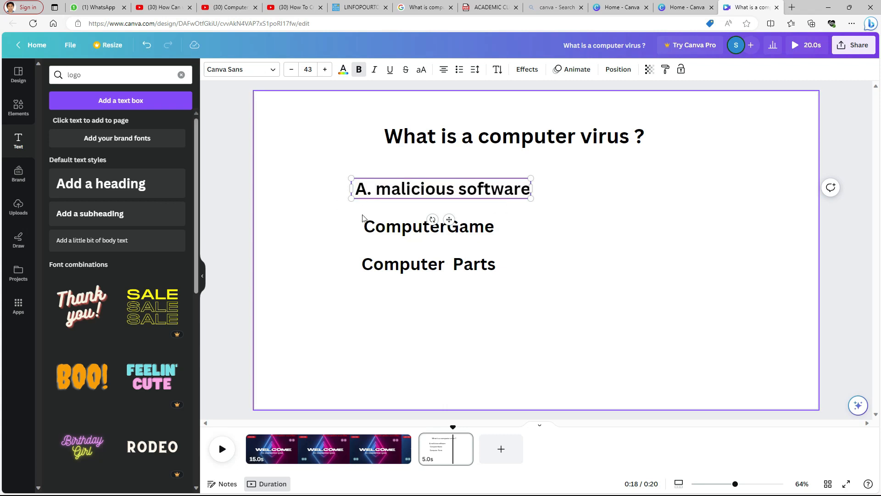
# Prefix the second answer with 'B.'
pyautogui.click(374, 225)
pyautogui.doubleClick(374, 225)
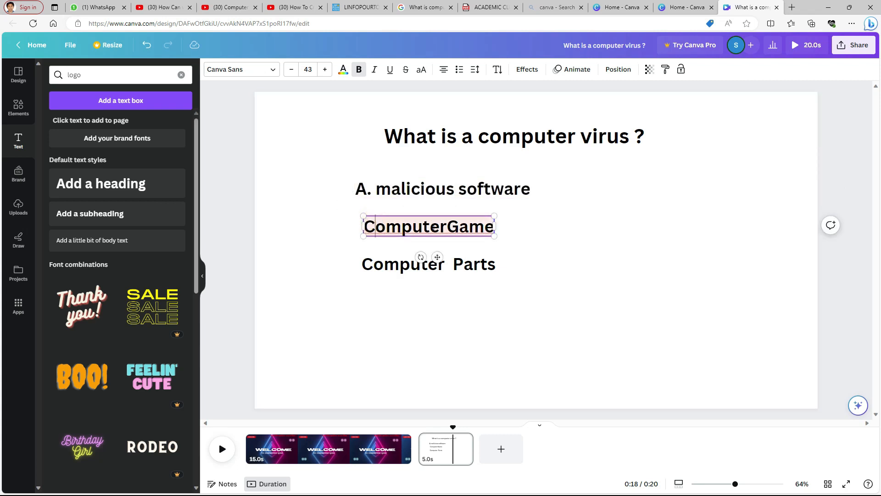
pyautogui.press('Left')
pyautogui.write('B.')
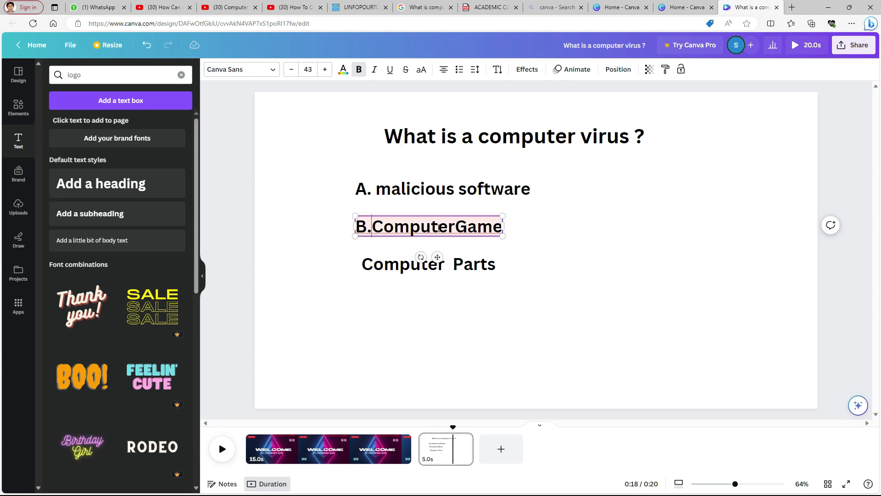
# Prefix the third answer with 'C.' and remove the extra spaces after it
pyautogui.click(374, 262)
pyautogui.click(376, 264)
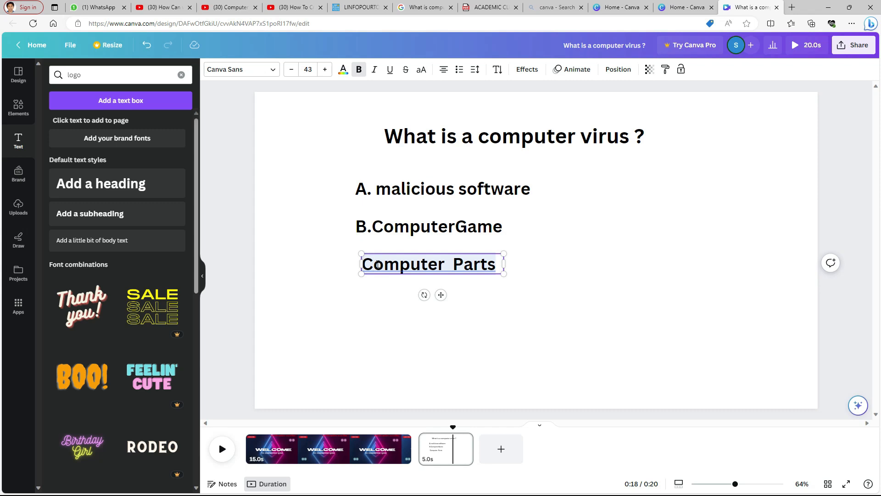
pyautogui.write('C.')
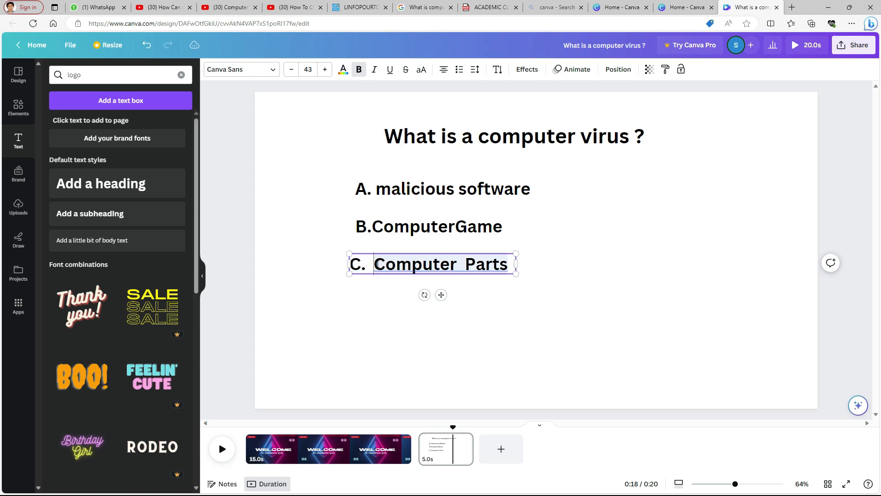
pyautogui.press('BackSpace')
pyautogui.press('BackSpace')
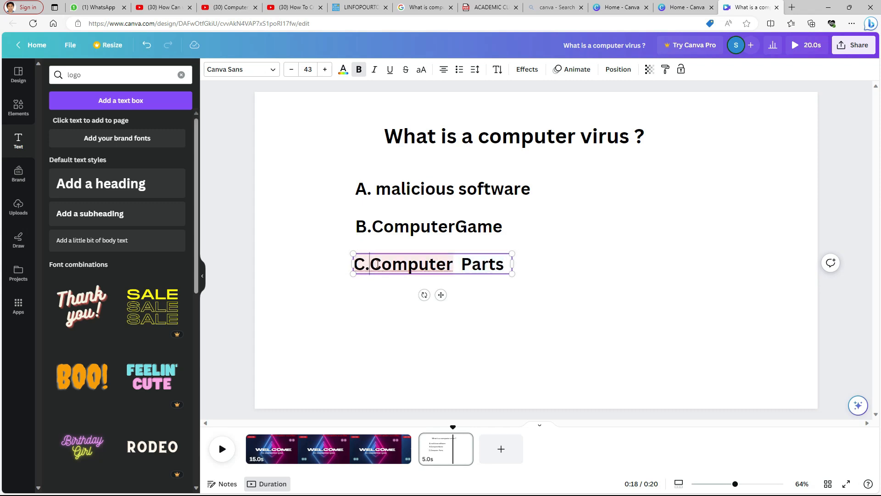
# Duplicate the question page
pyautogui.rightClick(464, 395)
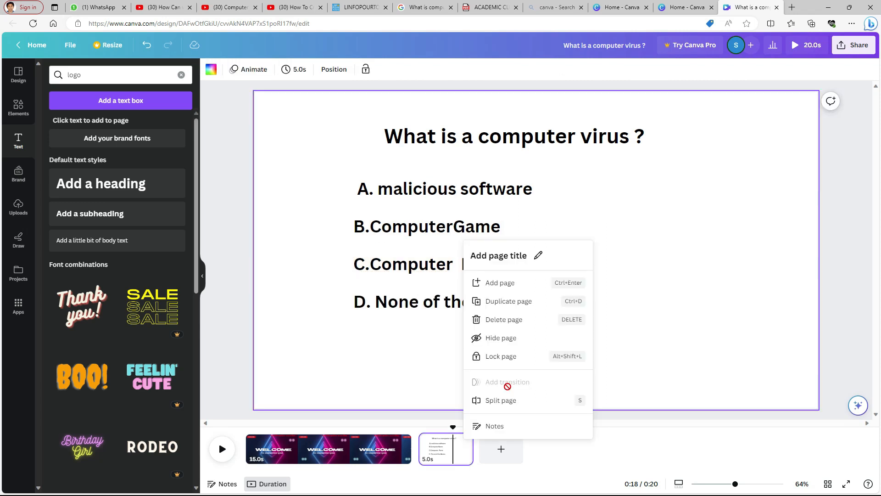
pyautogui.click(625, 274)
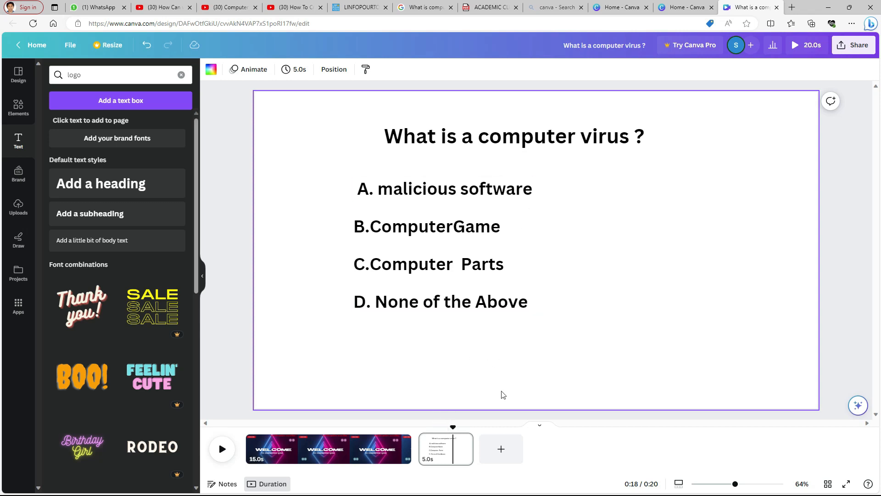
pyautogui.moveTo(443, 452)
pyautogui.click(464, 441)
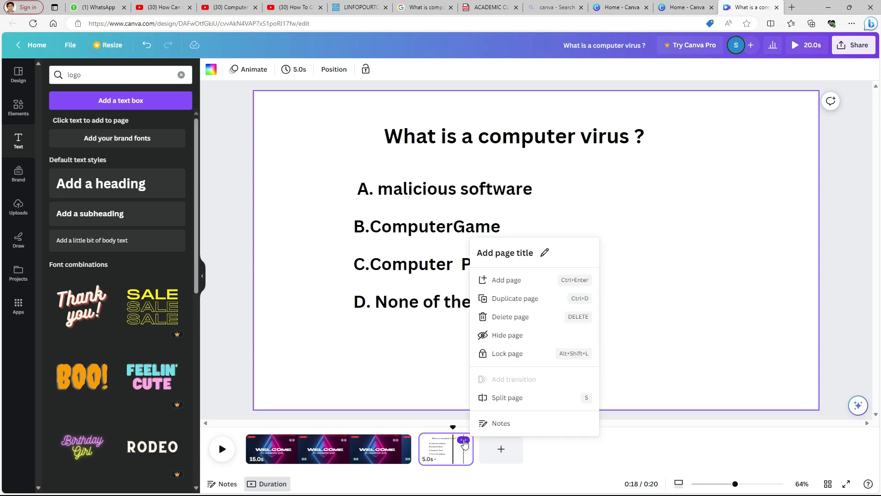
pyautogui.click(528, 299)
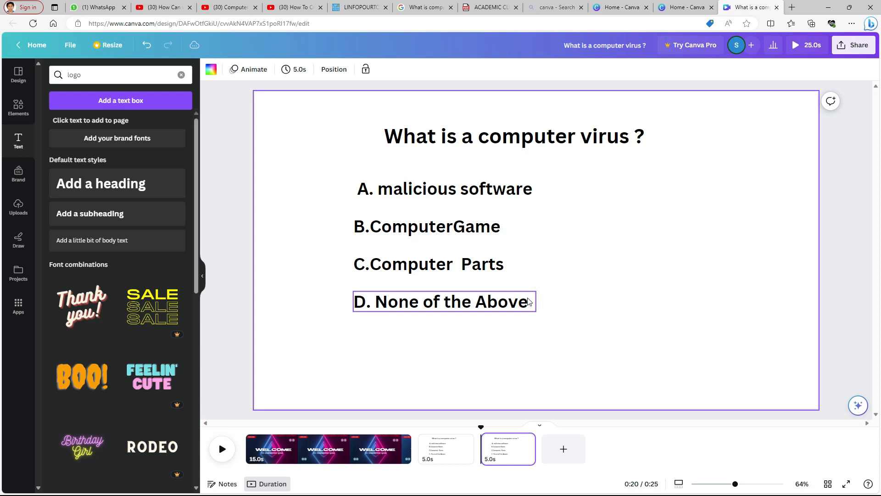
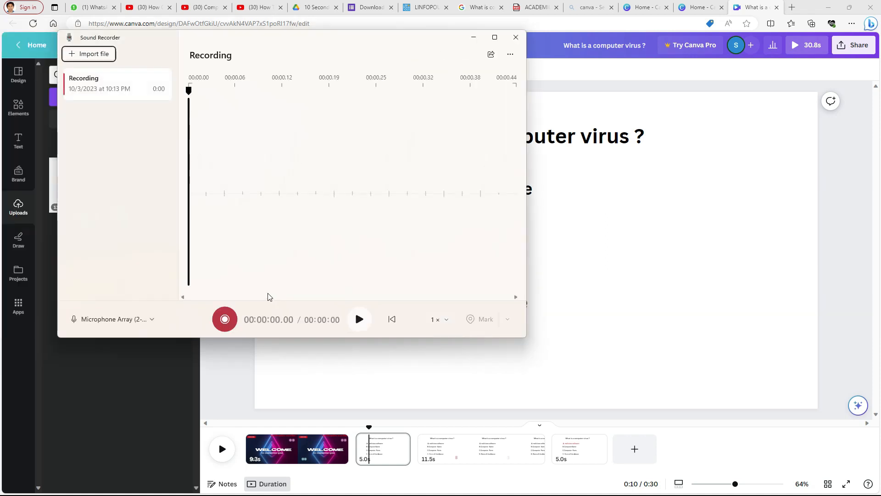
# Record a short answer narration clip in Sound Recorder
pyautogui.moveTo(270, 44); pyautogui.dragTo(449, 327)
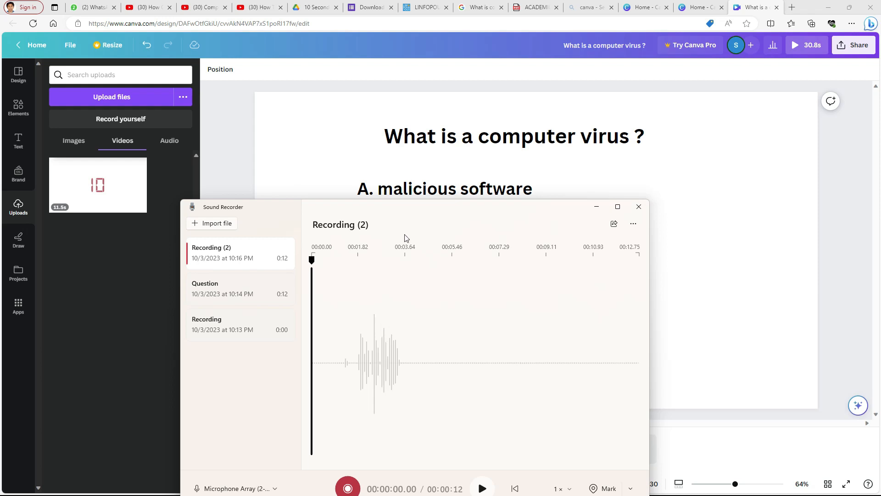
pyautogui.moveTo(409, 211); pyautogui.dragTo(775, 140)
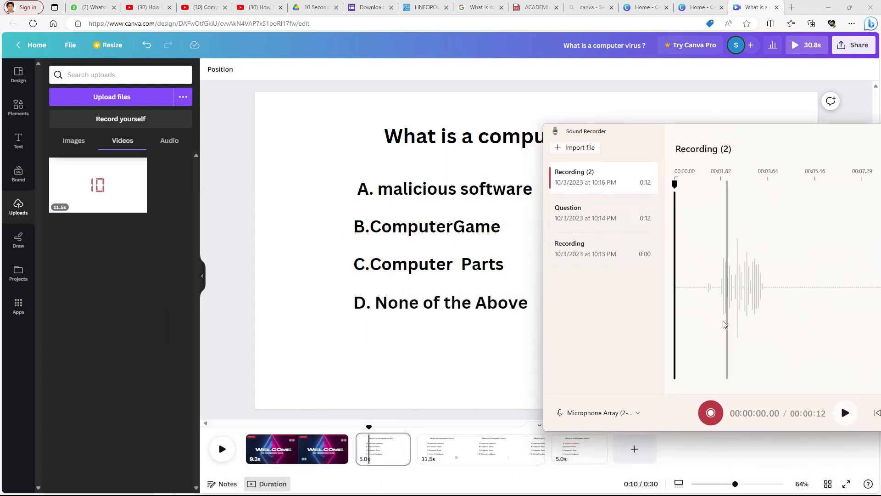
pyautogui.click(711, 413)
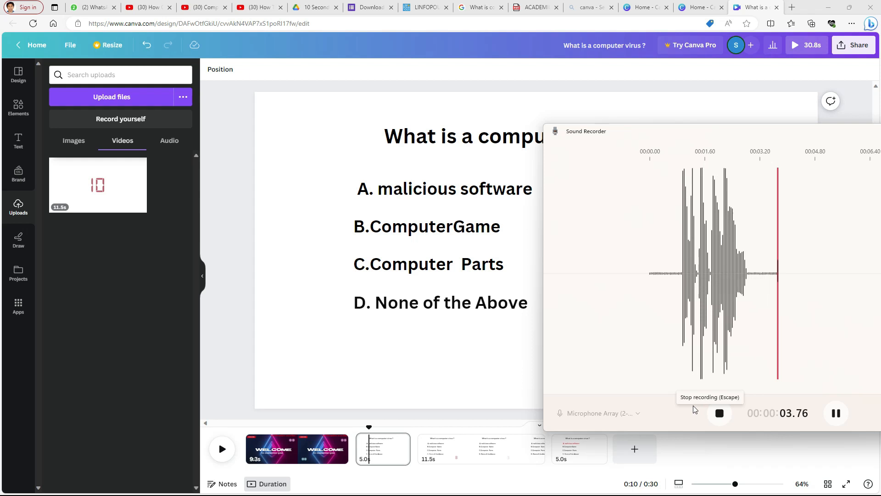
pyautogui.click(719, 414)
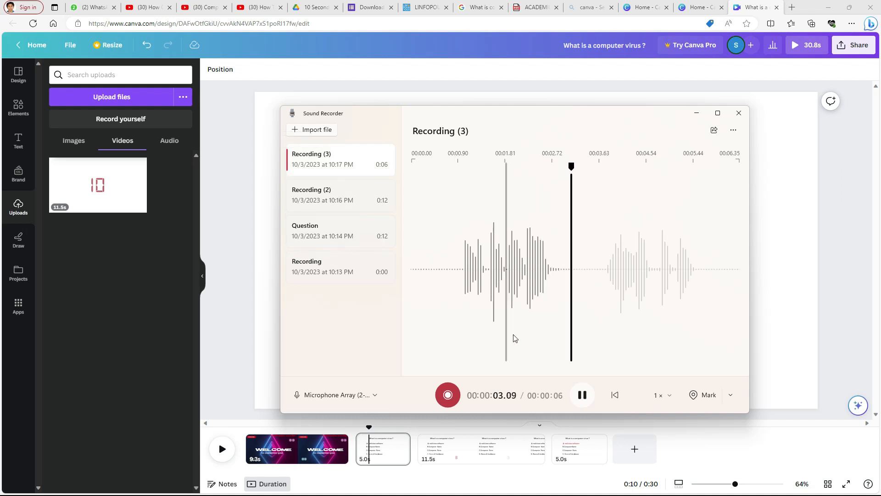
# Rename the new recording to Answer
pyautogui.click(582, 394)
pyautogui.click(303, 161)
pyautogui.rightClick(303, 160)
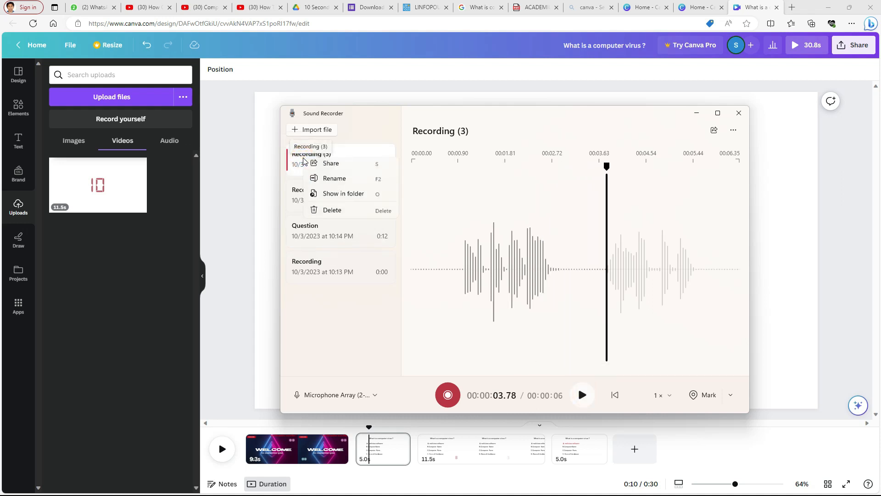
pyautogui.click(322, 179)
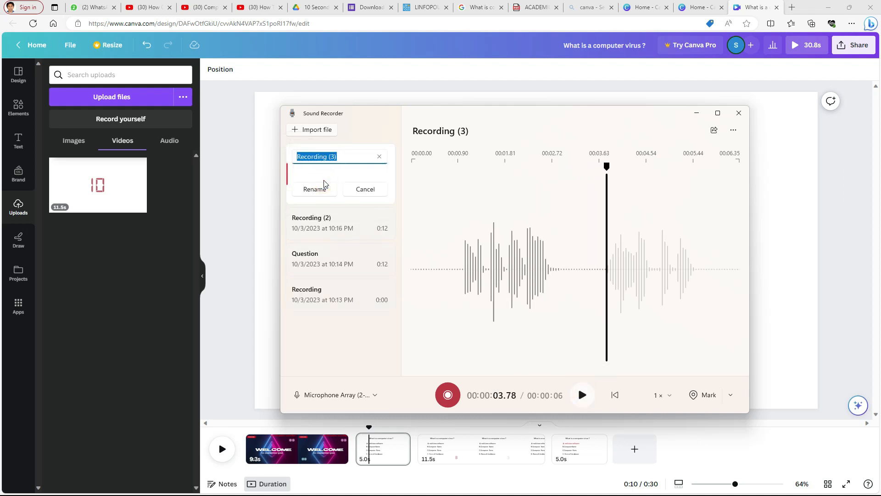
pyautogui.write('Answer')
pyautogui.click(324, 186)
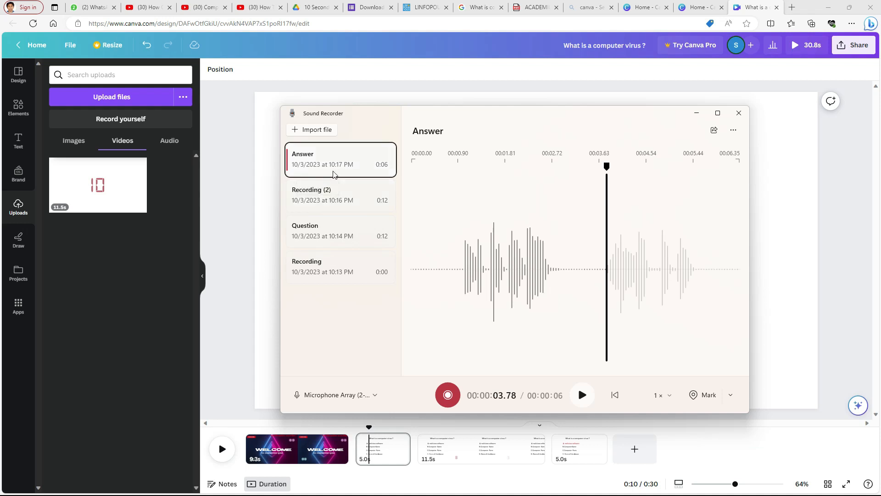
# Open the Answer recording's location in File Explorer, then switch back to Canva
pyautogui.rightClick(349, 172)
pyautogui.click(384, 207)
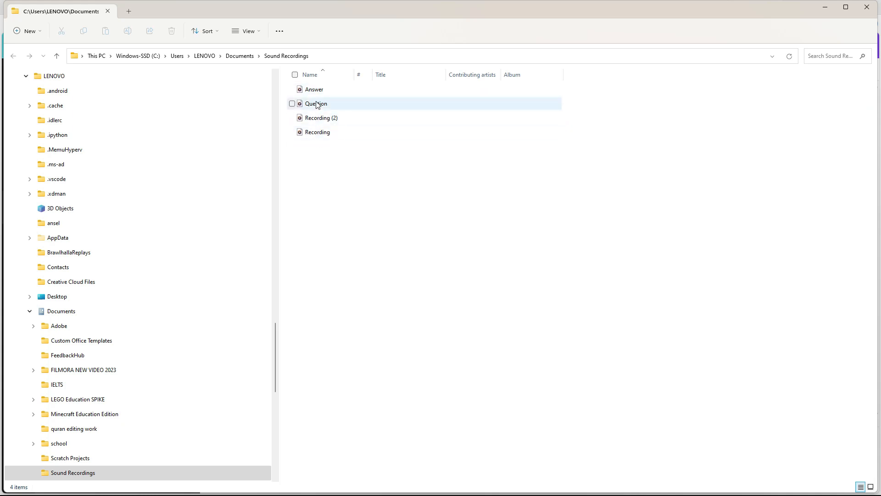
pyautogui.hotkey('alt', 'Tab')
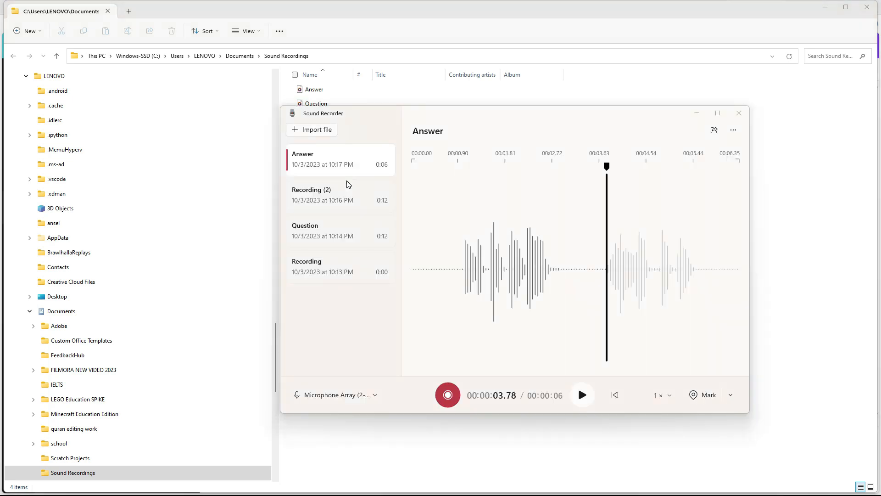
pyautogui.hotkey('alt', 'Tab')
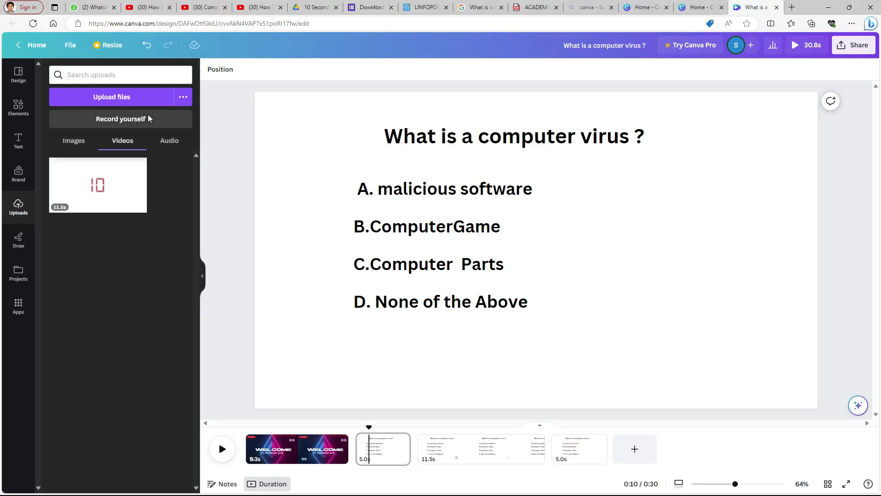
# Upload the Answer and Question recordings from the Sound Recordings folder to Canva
pyautogui.click(122, 96)
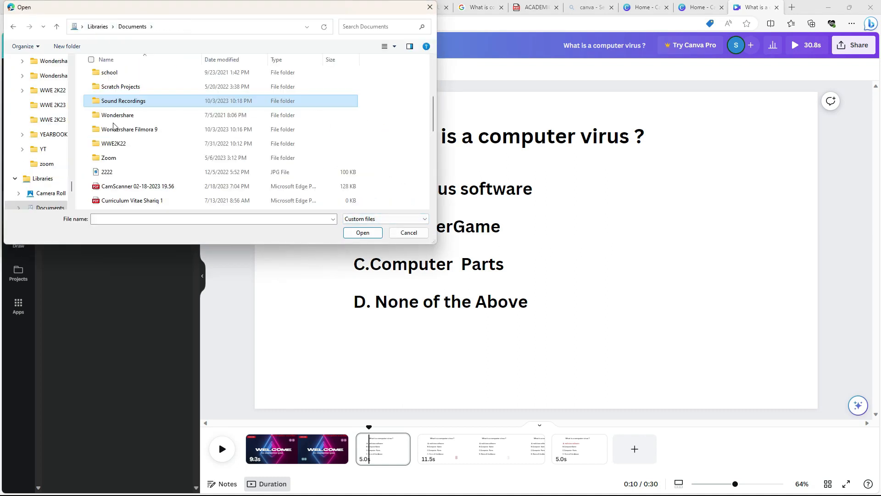
pyautogui.doubleClick(126, 101)
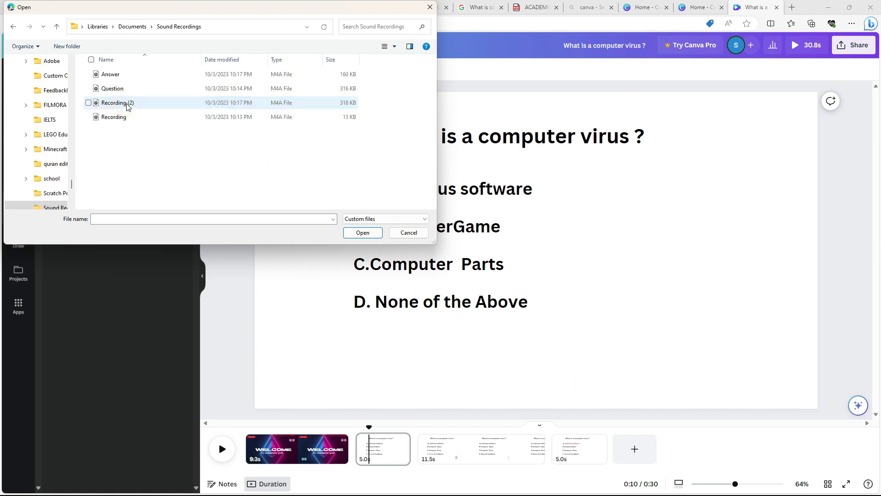
pyautogui.click(127, 76)
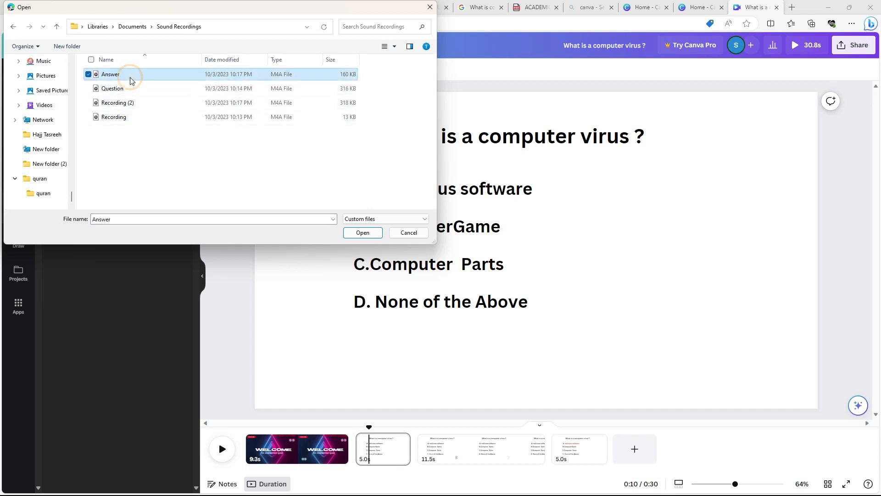
pyautogui.keyDown('ctrl'); pyautogui.click(121, 88); pyautogui.keyUp('ctrl')
pyautogui.click(377, 234)
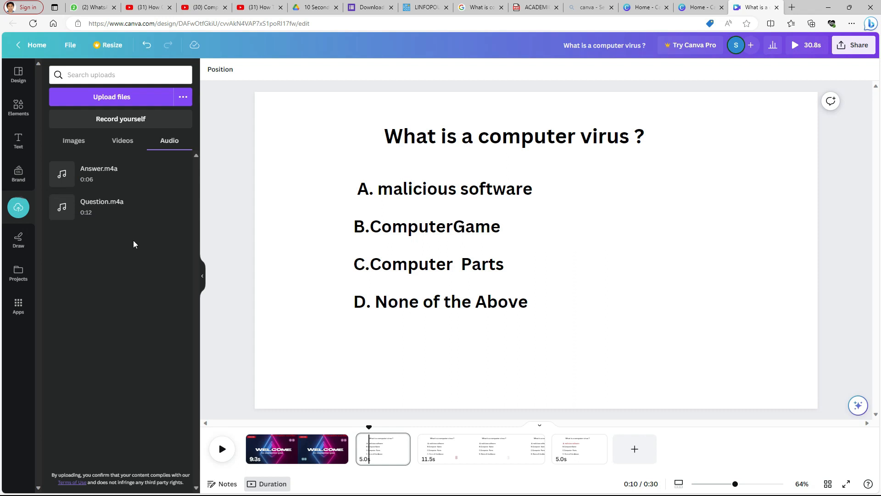
# Add the Question audio under the question page and lengthen that page to cover the clip
pyautogui.click(477, 364)
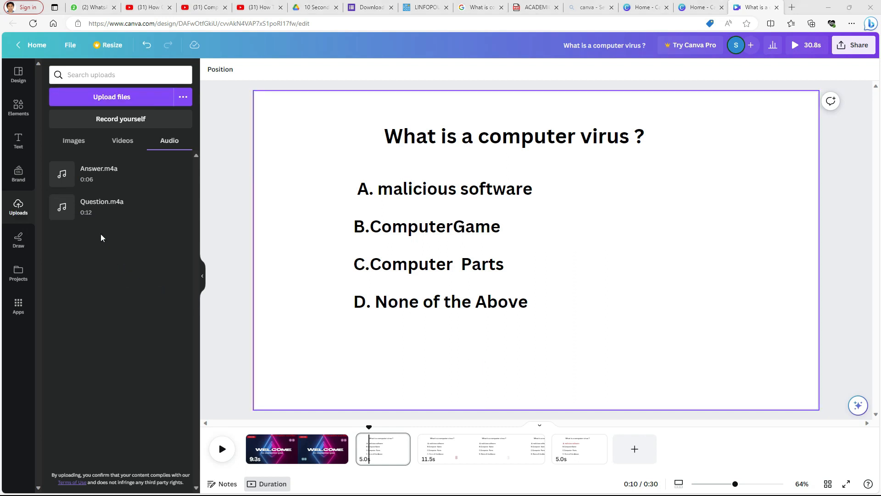
pyautogui.click(413, 236)
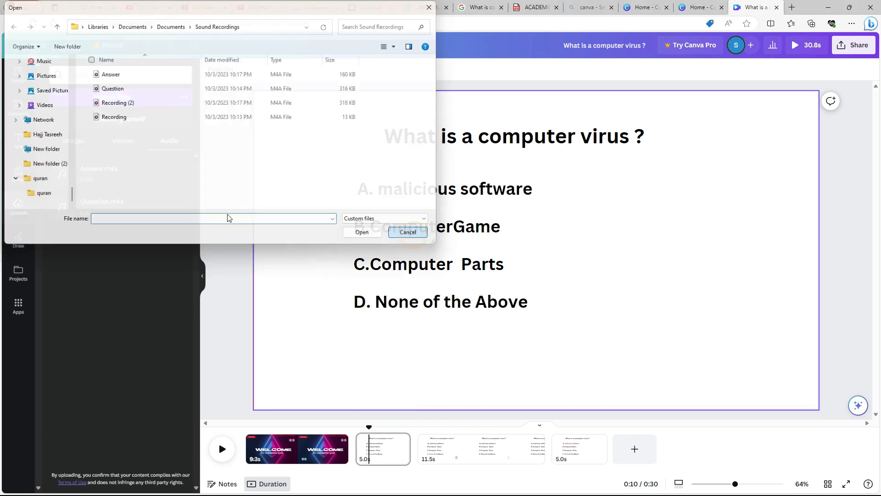
pyautogui.moveTo(95, 207); pyautogui.dragTo(367, 456)
pyautogui.moveTo(409, 427); pyautogui.dragTo(507, 428)
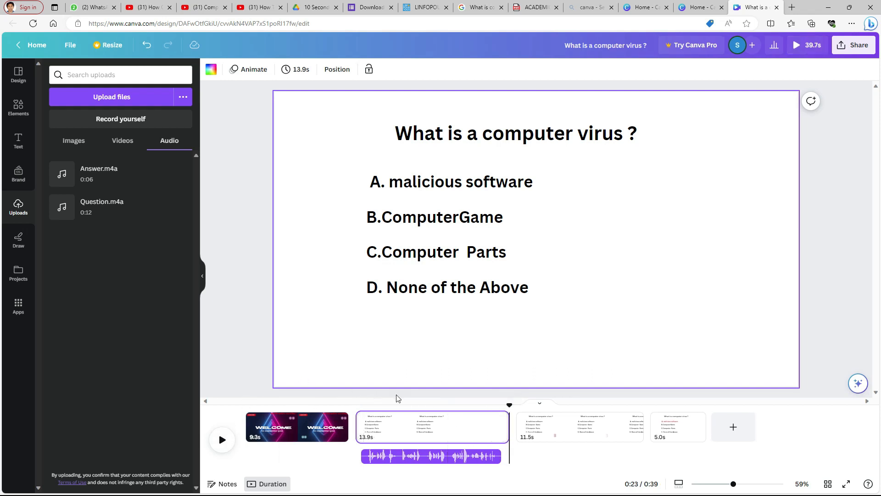
# Play back the question page with its narration
pyautogui.moveTo(510, 405); pyautogui.dragTo(364, 399)
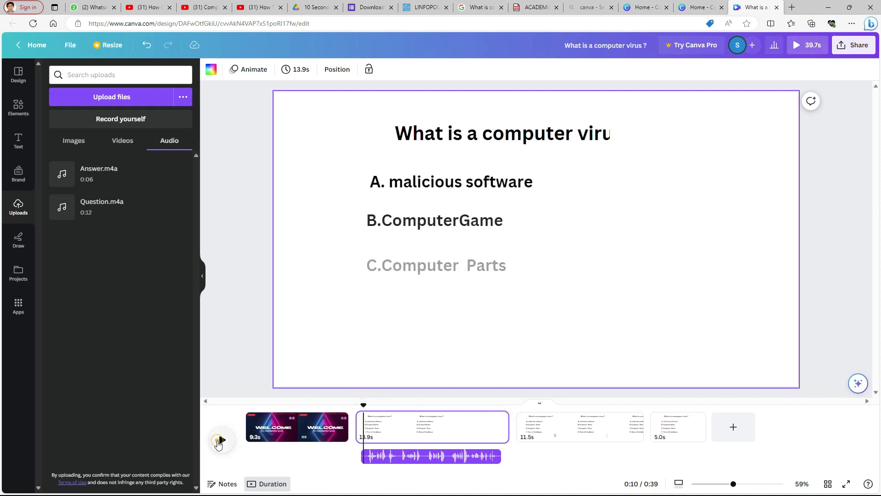
pyautogui.click(222, 439)
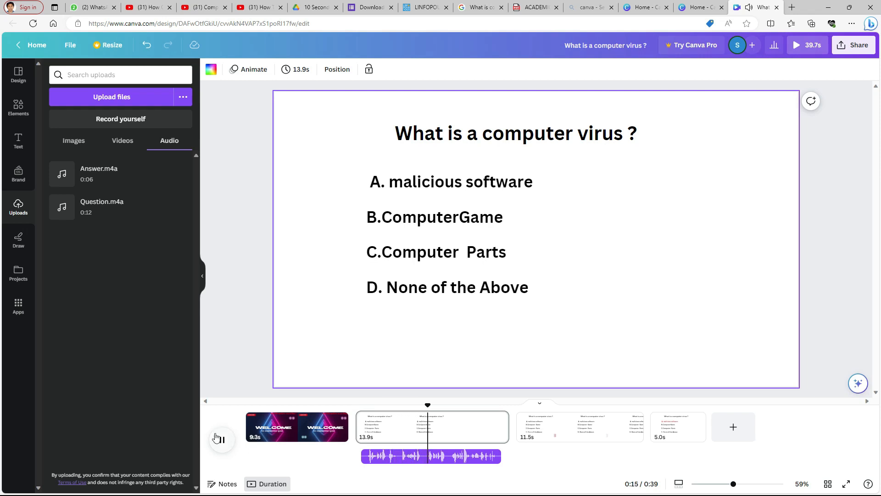
pyautogui.click(221, 440)
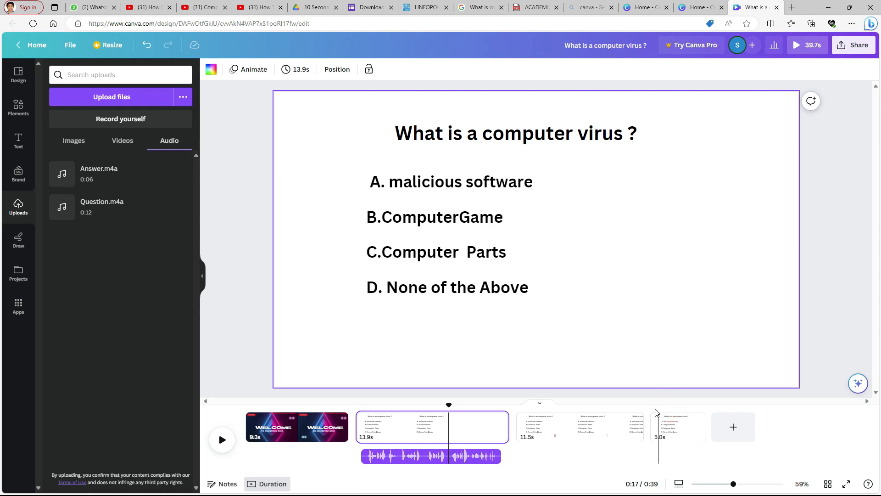
# Add the Answer audio under the final answer page
pyautogui.click(655, 427)
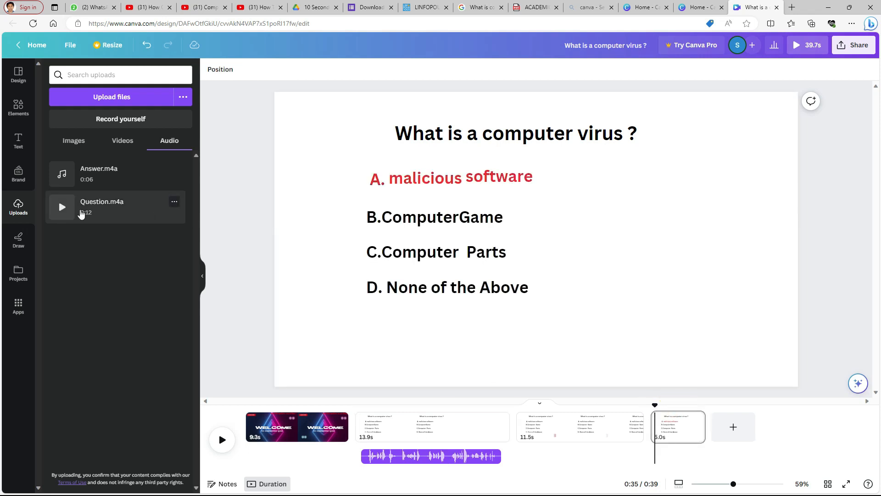
pyautogui.moveTo(86, 173); pyautogui.dragTo(662, 455)
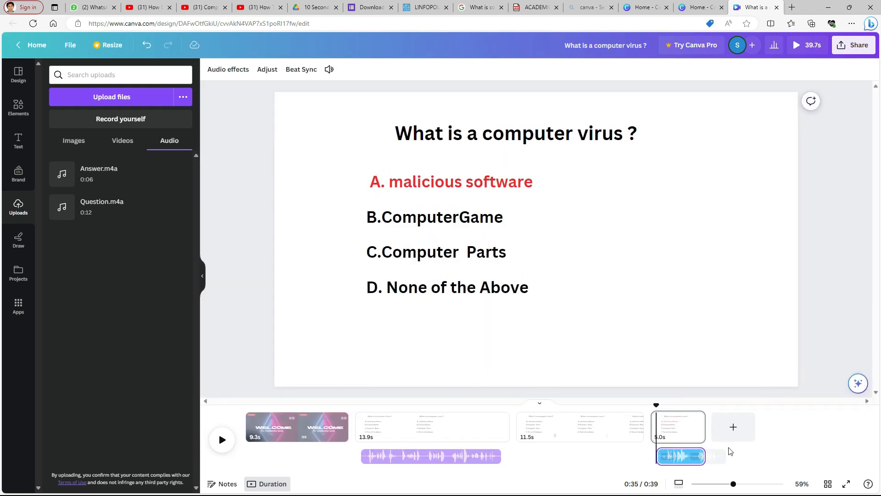
pyautogui.click(221, 441)
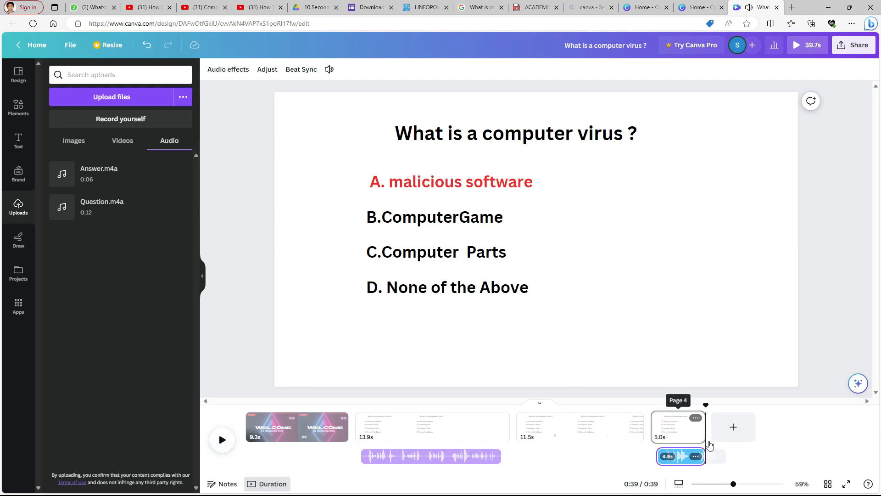
# Lengthen the answer page to about 7.4 s so it fits the Answer audio, and preview it
pyautogui.moveTo(705, 431); pyautogui.dragTo(732, 430)
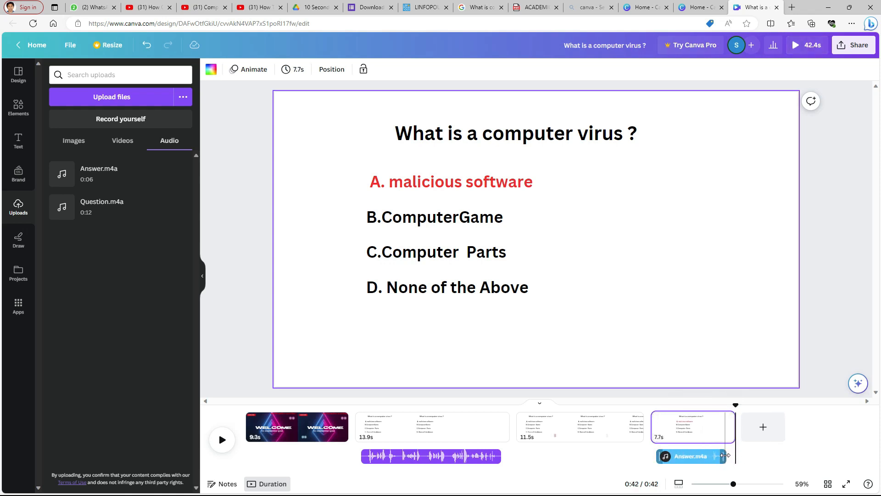
pyautogui.click(725, 455)
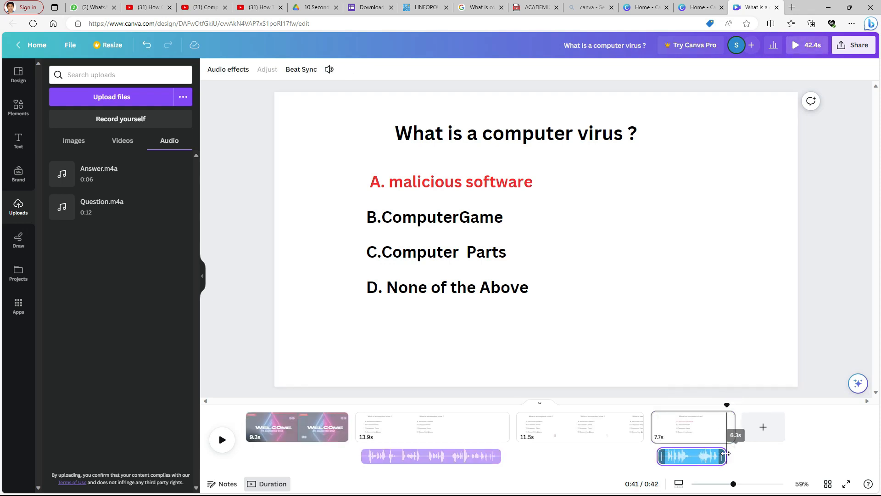
pyautogui.moveTo(734, 427); pyautogui.dragTo(695, 405)
pyautogui.click(224, 441)
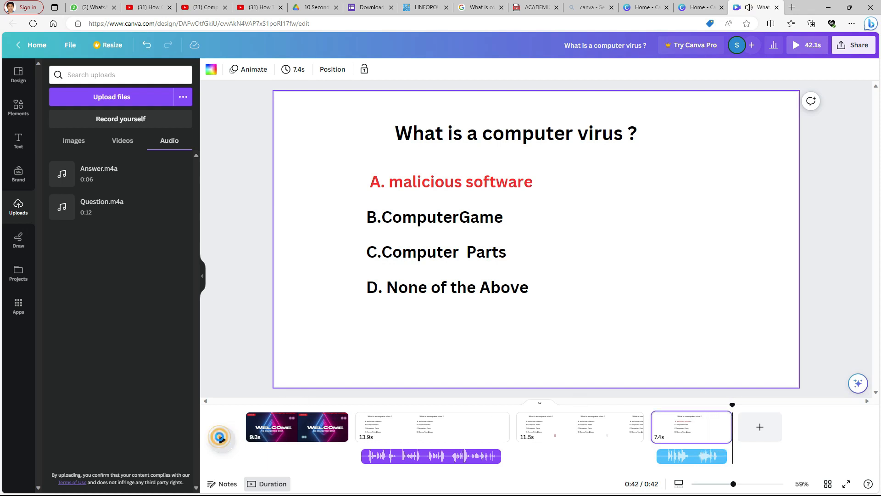
pyautogui.click(221, 439)
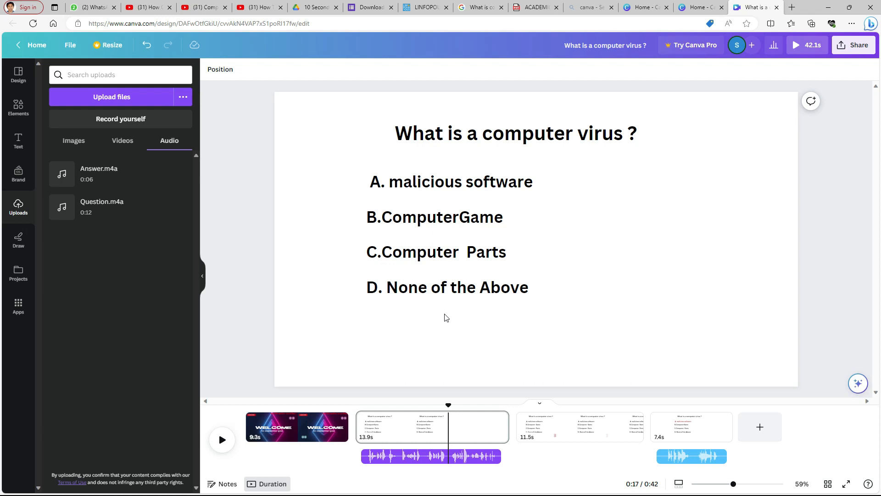
# Copy the question and all four answer texts from the question page
pyautogui.click(616, 338)
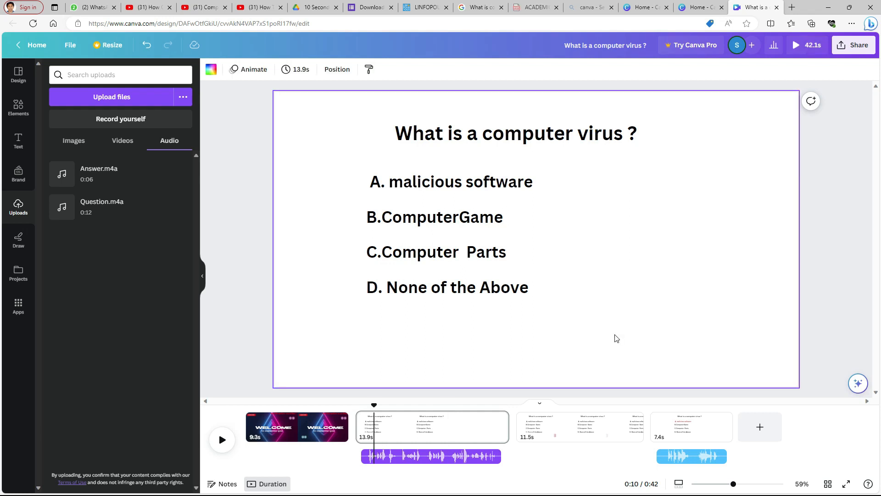
pyautogui.moveTo(684, 318); pyautogui.dragTo(431, 186)
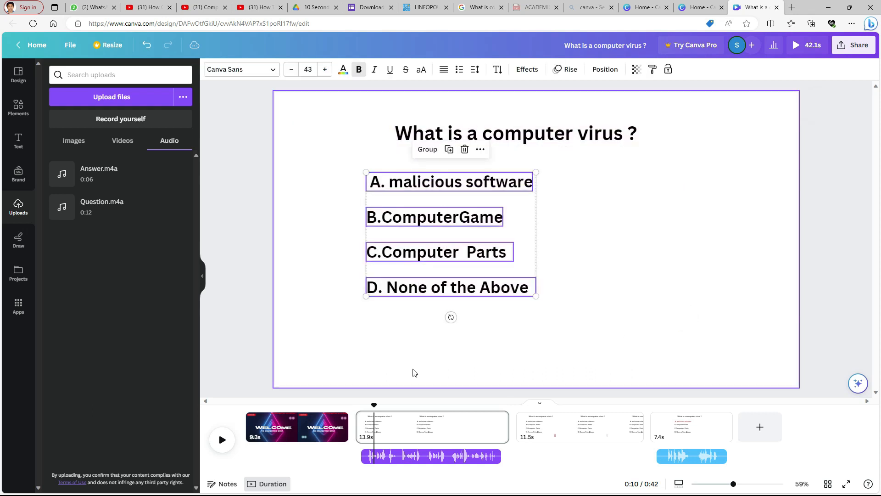
pyautogui.click(393, 420)
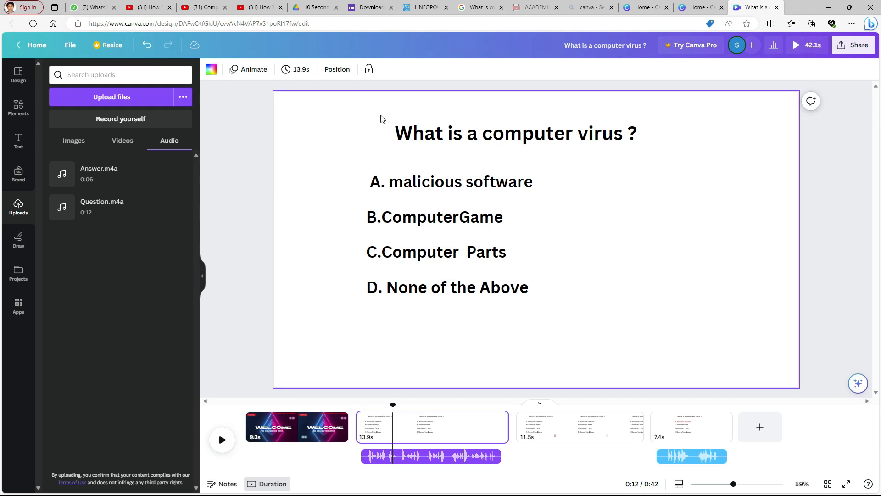
pyautogui.moveTo(370, 122); pyautogui.dragTo(572, 294)
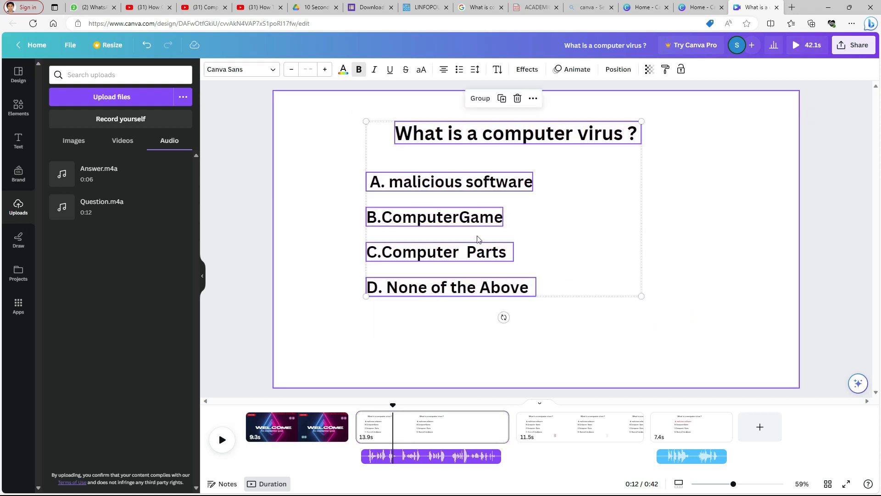
pyautogui.rightClick(487, 224)
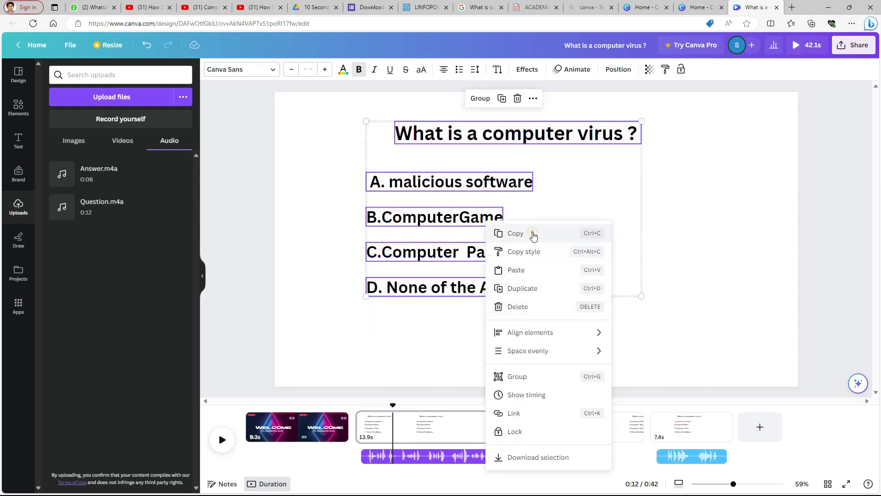
pyautogui.click(531, 234)
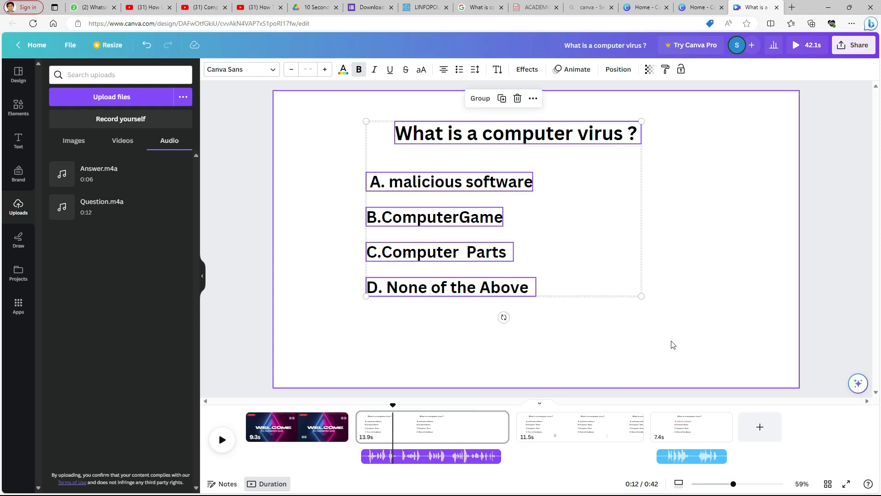
# Add a new page after the answer page and paste the copied question and answer texts onto it
pyautogui.click(760, 429)
pyautogui.rightClick(477, 200)
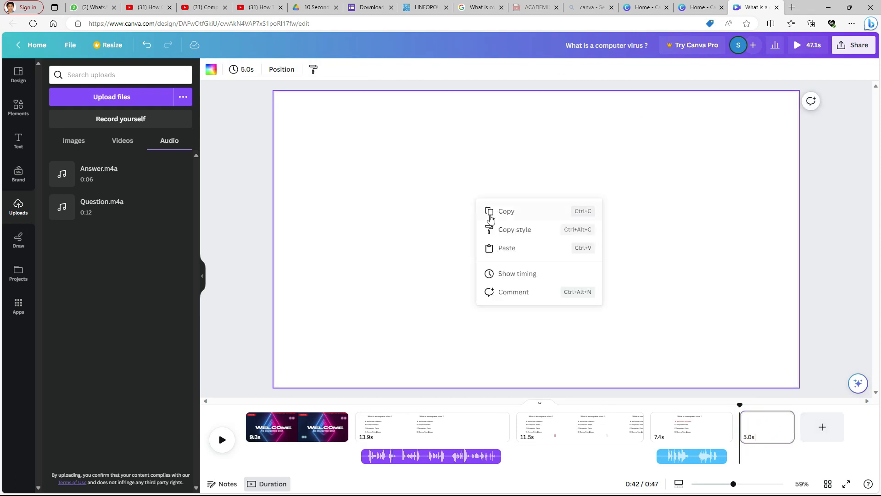
pyautogui.click(507, 248)
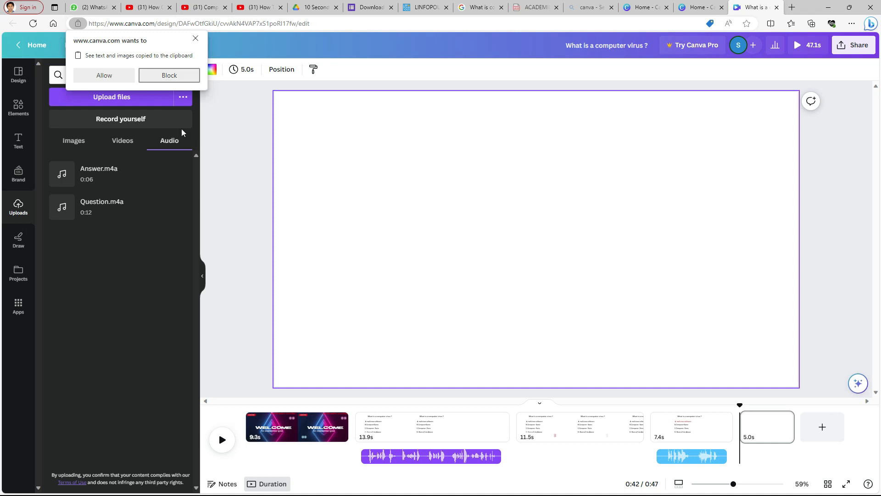
pyautogui.click(110, 77)
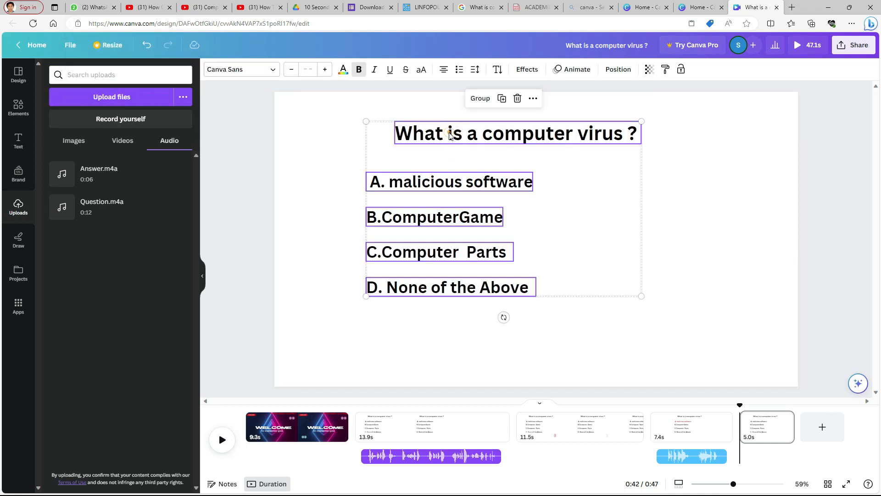
# Replace the question on the new page with the pasted text "The Physical components are called ______"
pyautogui.click(611, 201)
pyautogui.click(536, 134)
pyautogui.doubleClick(536, 134)
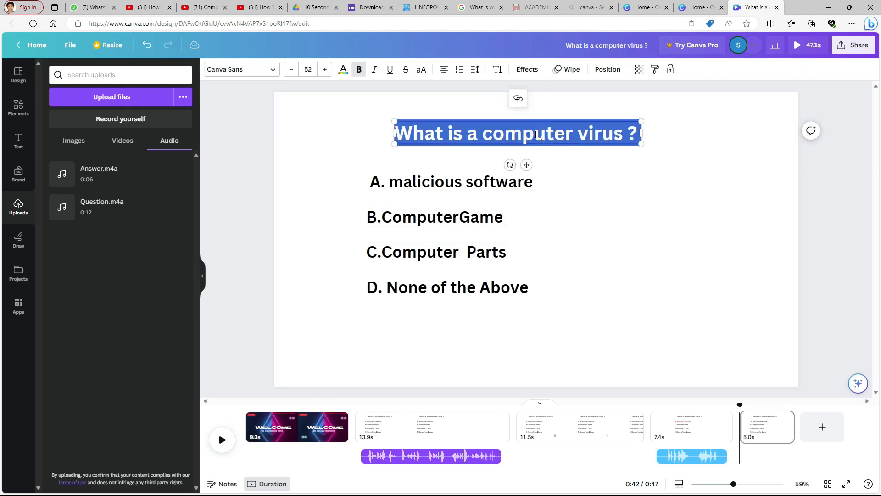
pyautogui.hotkey('ctrl', 'z')
pyautogui.doubleClick(525, 133)
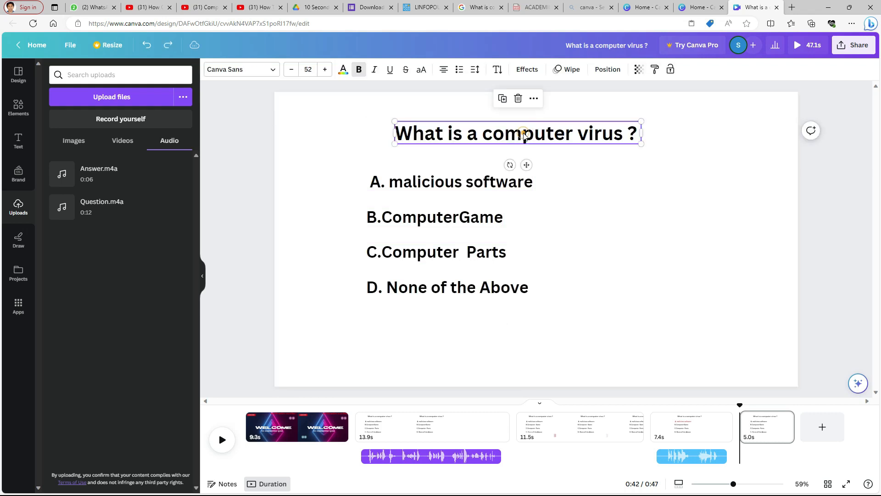
pyautogui.hotkey('ctrl', 'v')
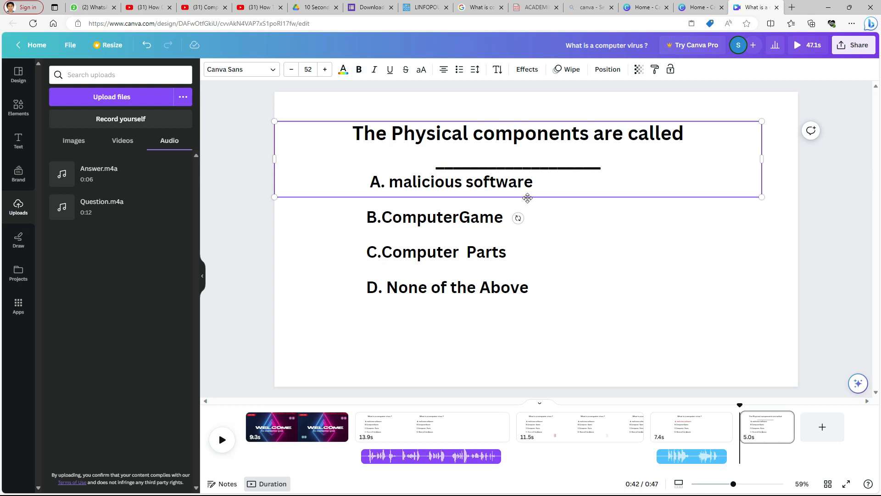
# Replace the first answer option's text "A. malicious software" with "Software"
pyautogui.click(364, 179)
pyautogui.click(360, 214)
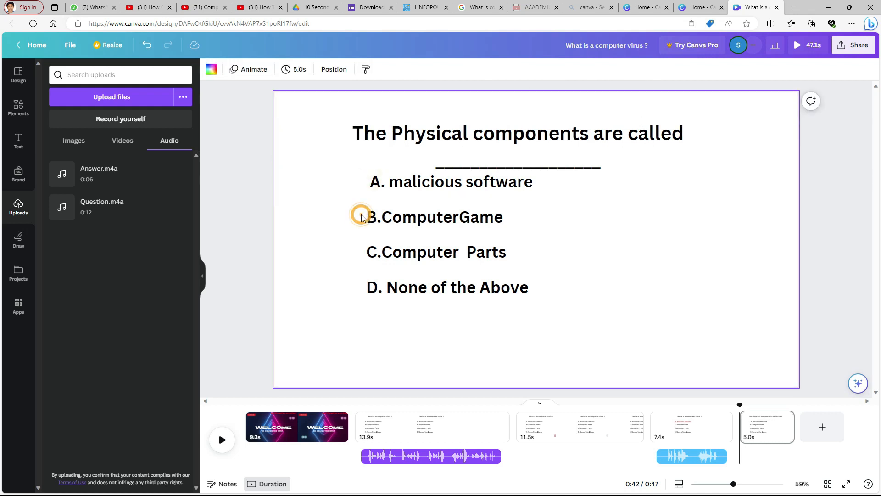
pyautogui.click(371, 182)
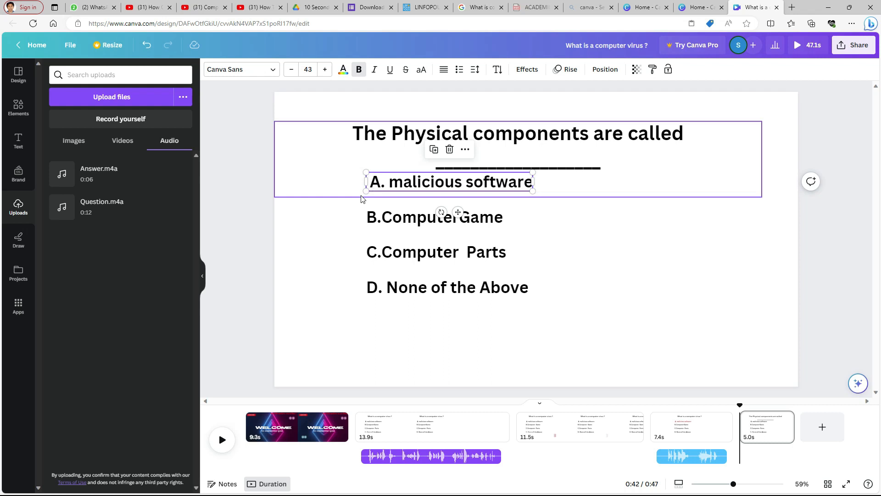
pyautogui.doubleClick(524, 183)
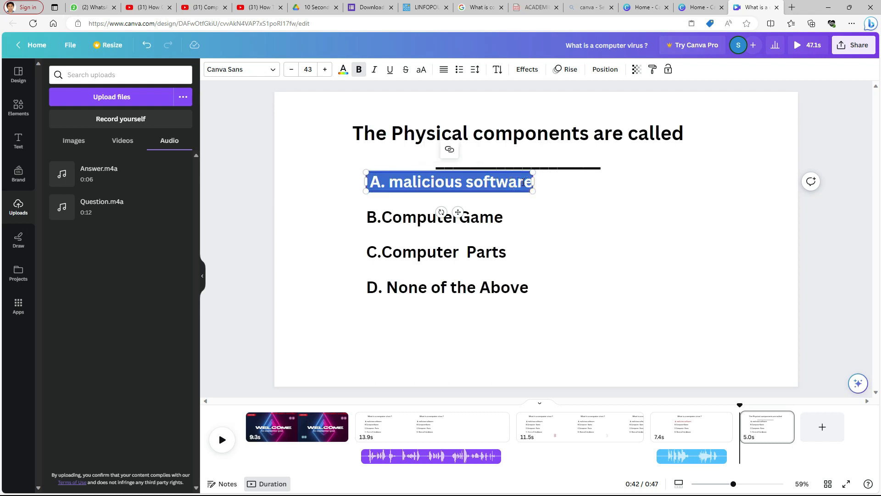
pyautogui.write('Software')
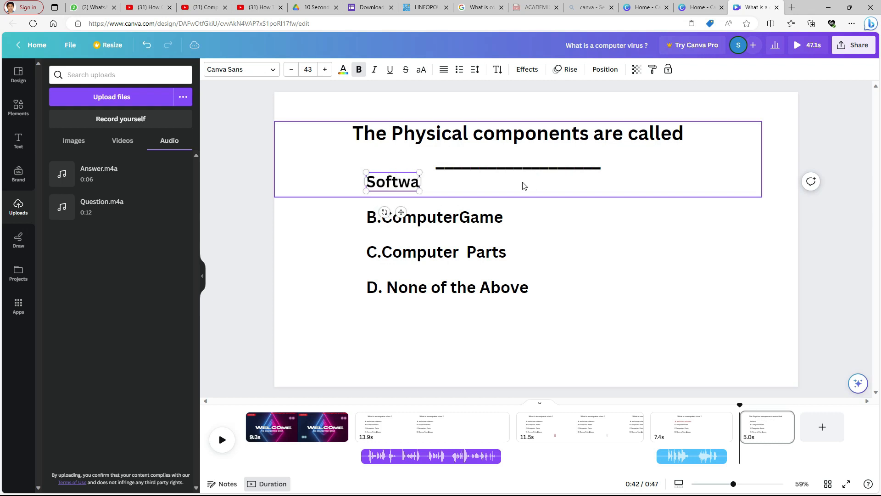